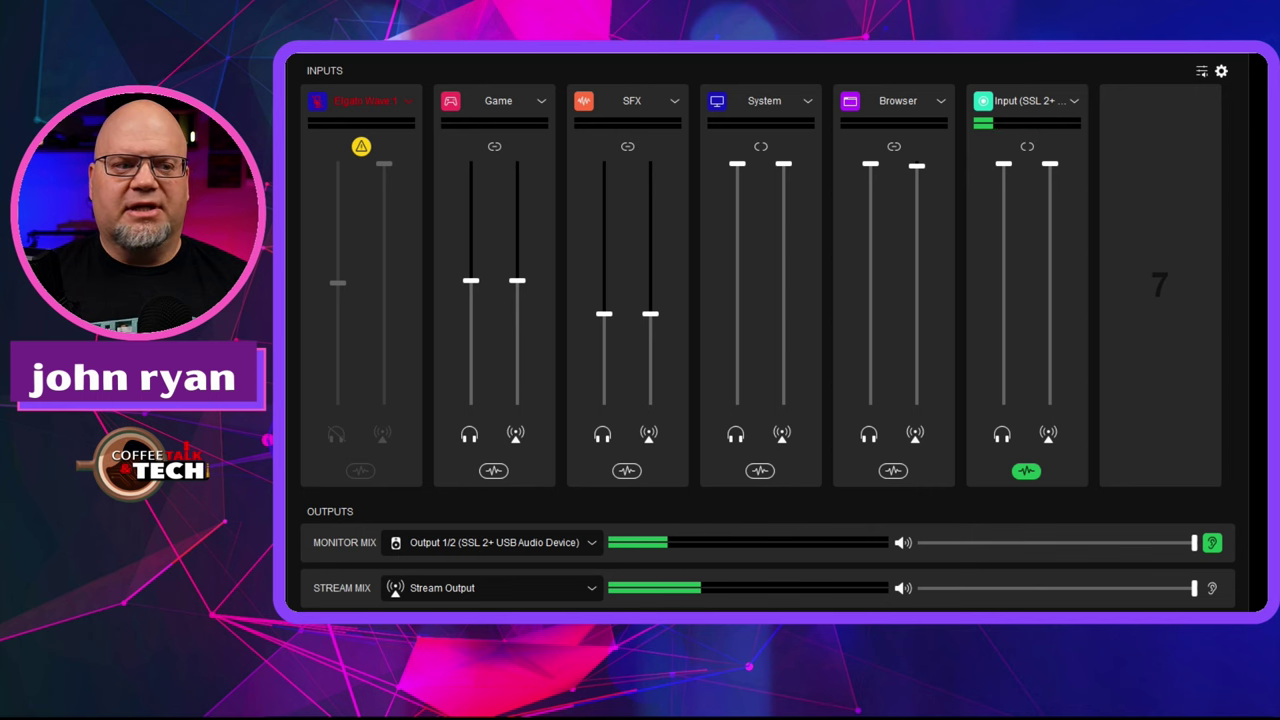
Step: Add an Aux 1 input channel in slot 7 and show its audio input choices
{"action": "mouse_move", "coordinate": [1152, 279]}
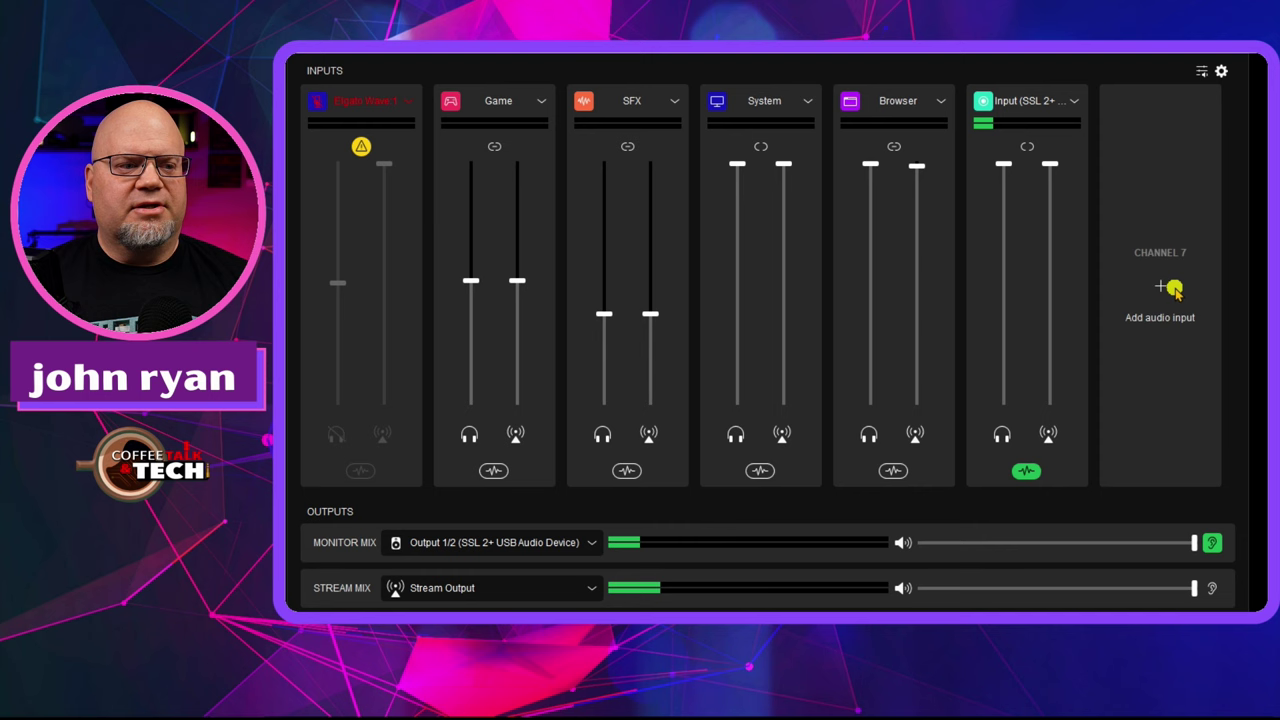
{"action": "left_click", "coordinate": [1166, 288]}
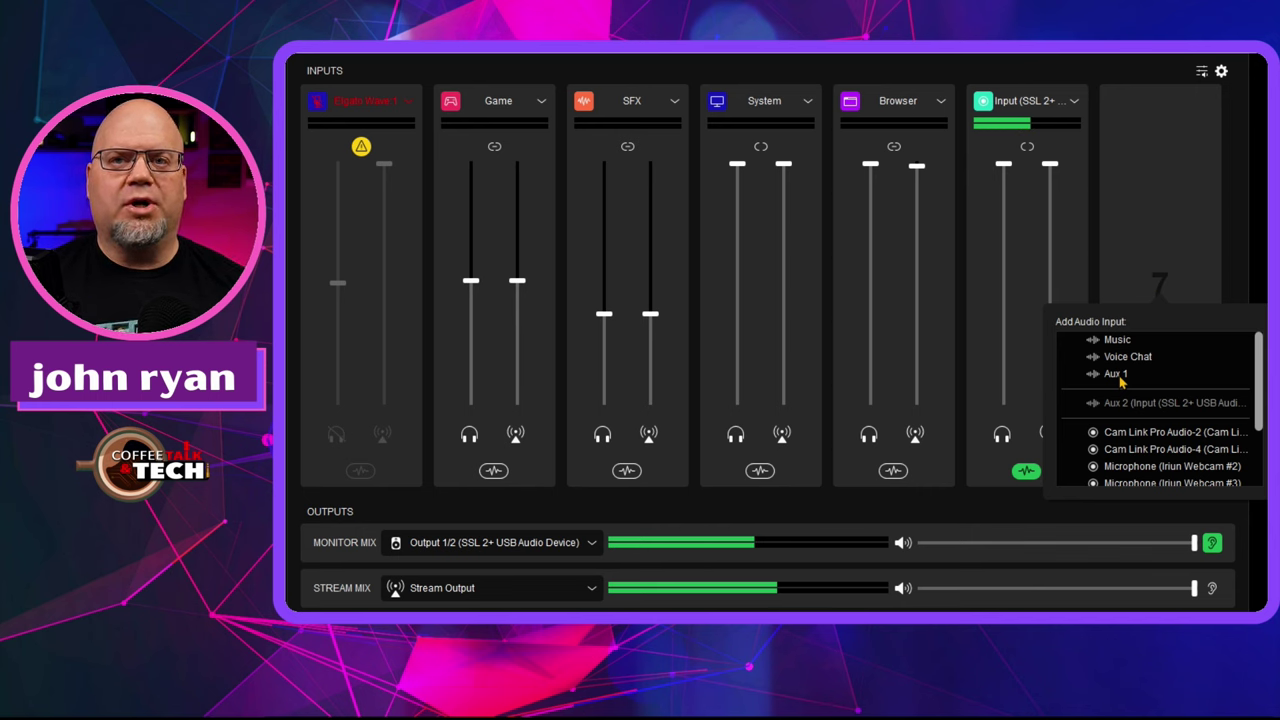
{"action": "left_click", "coordinate": [1117, 374]}
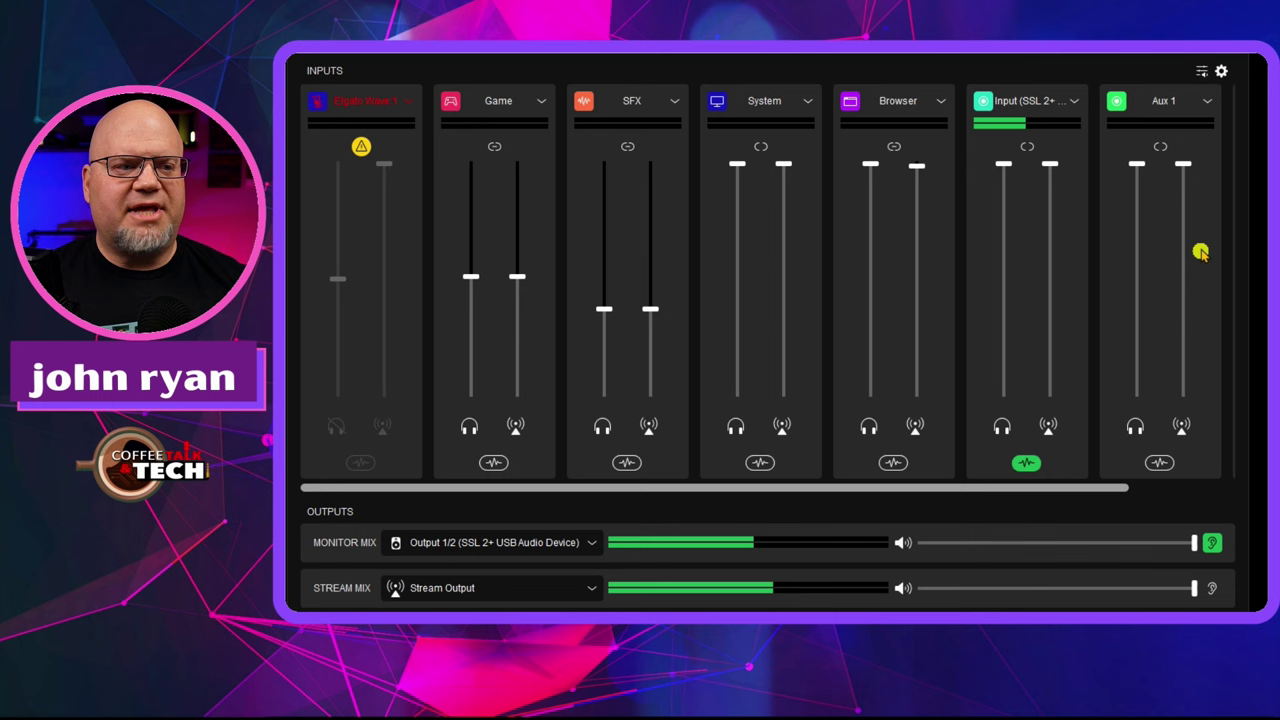
{"action": "left_click", "coordinate": [1207, 100]}
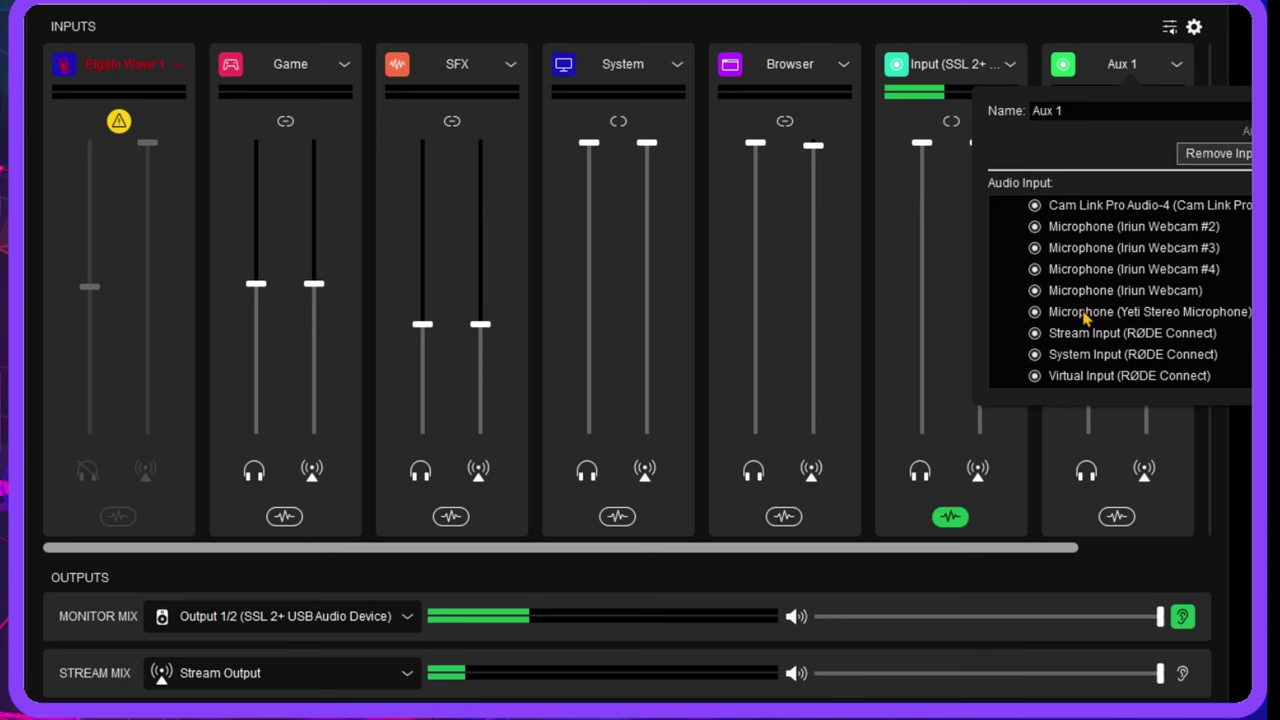
Step: Set the channel's input to the Yeti Stereo Microphone and move it to second position after Elgato Wave 1
{"action": "left_click", "coordinate": [1150, 312]}
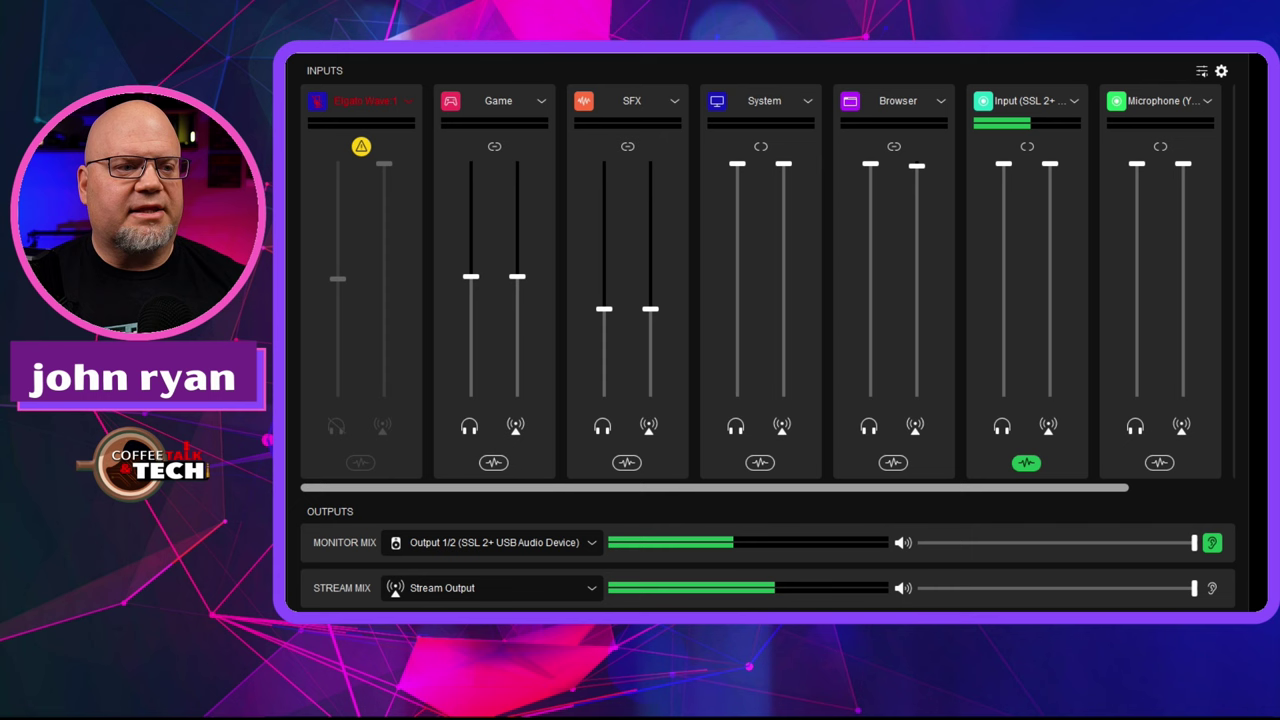
{"action": "left_click_drag", "start_coordinate": [1167, 93], "coordinate": [443, 90]}
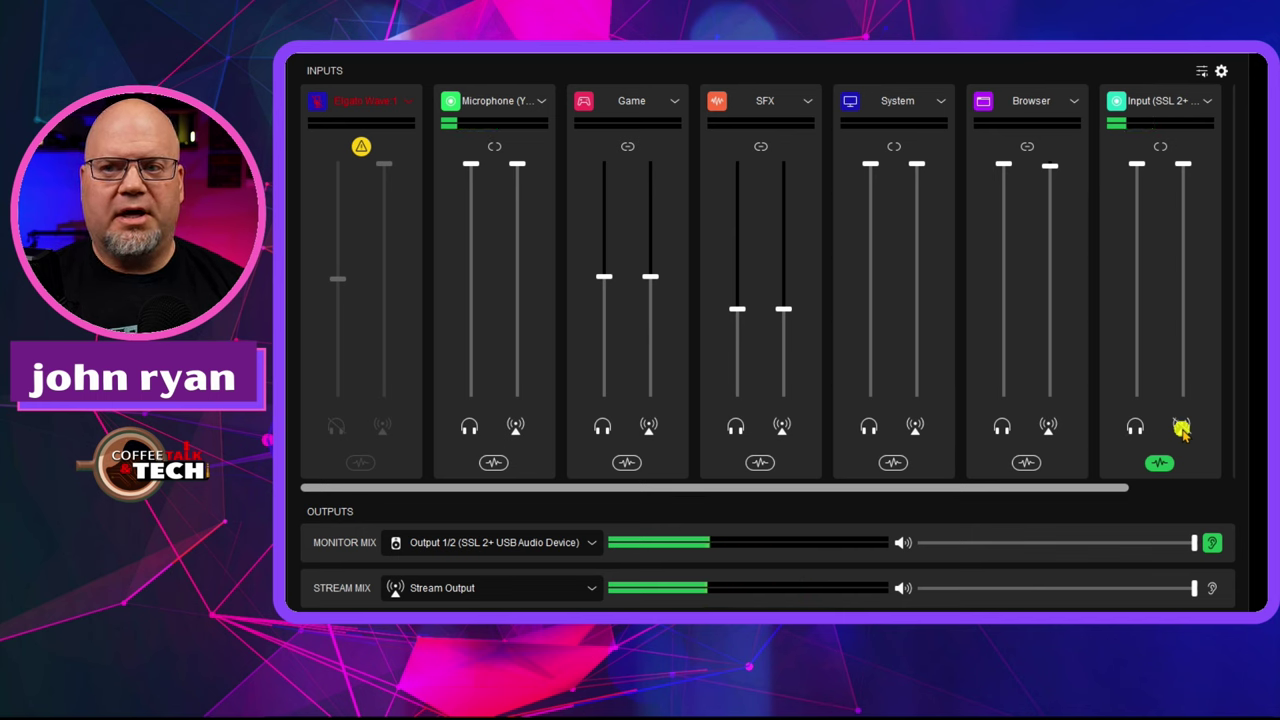
Step: Lower the Microphone channel's stream slider from 100% to about 83%, leaving monitor at 100%
{"action": "mouse_move", "coordinate": [514, 166]}
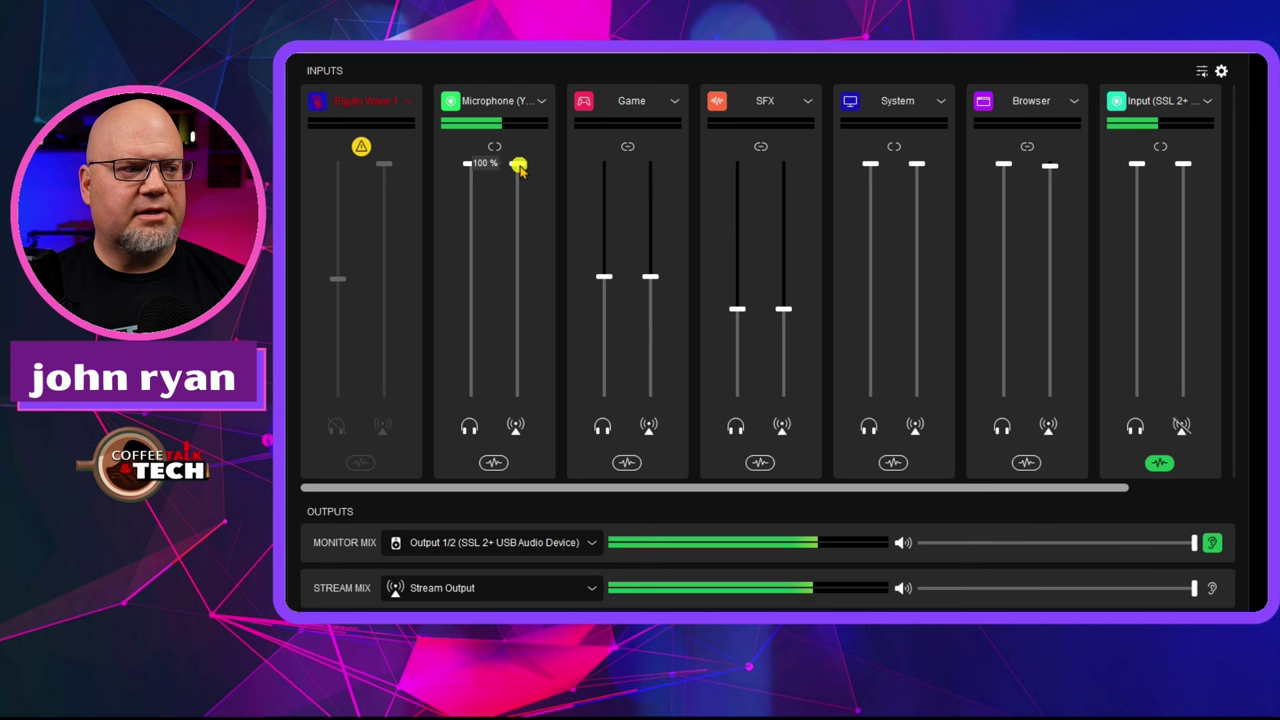
{"action": "left_click_drag", "start_coordinate": [517, 165], "coordinate": [512, 205]}
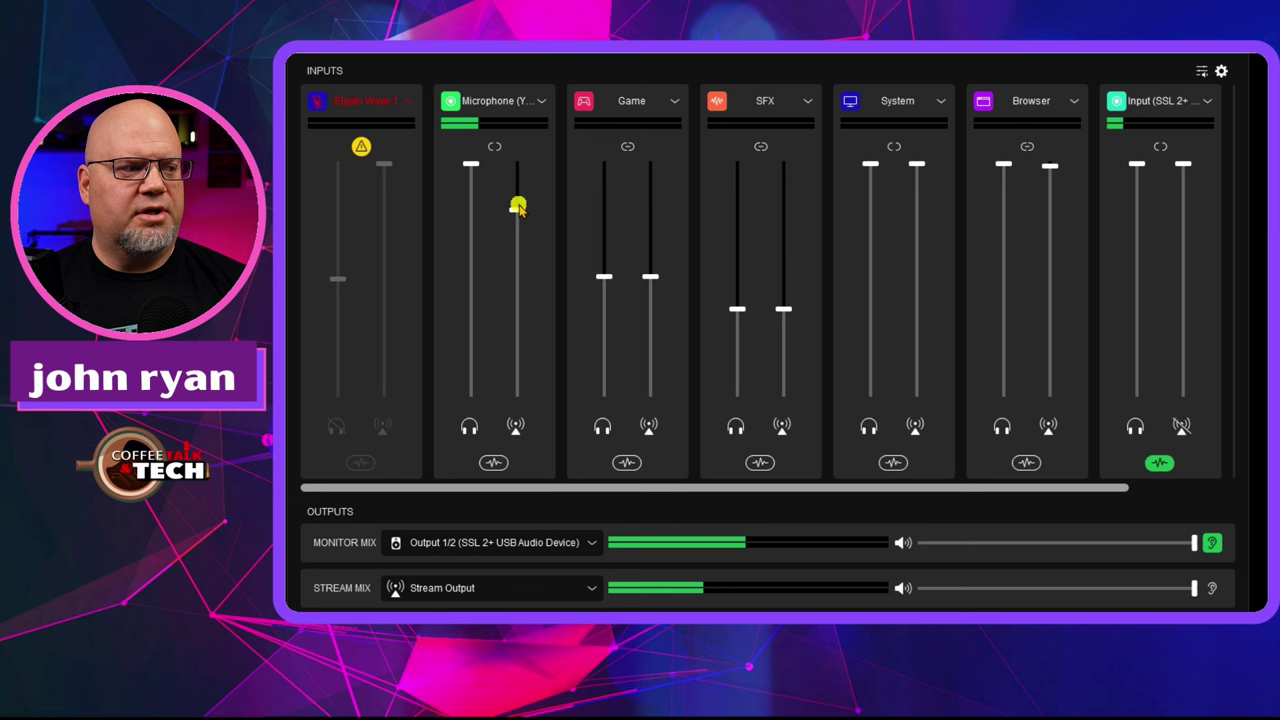
{"action": "left_click_drag", "start_coordinate": [517, 206], "coordinate": [517, 219]}
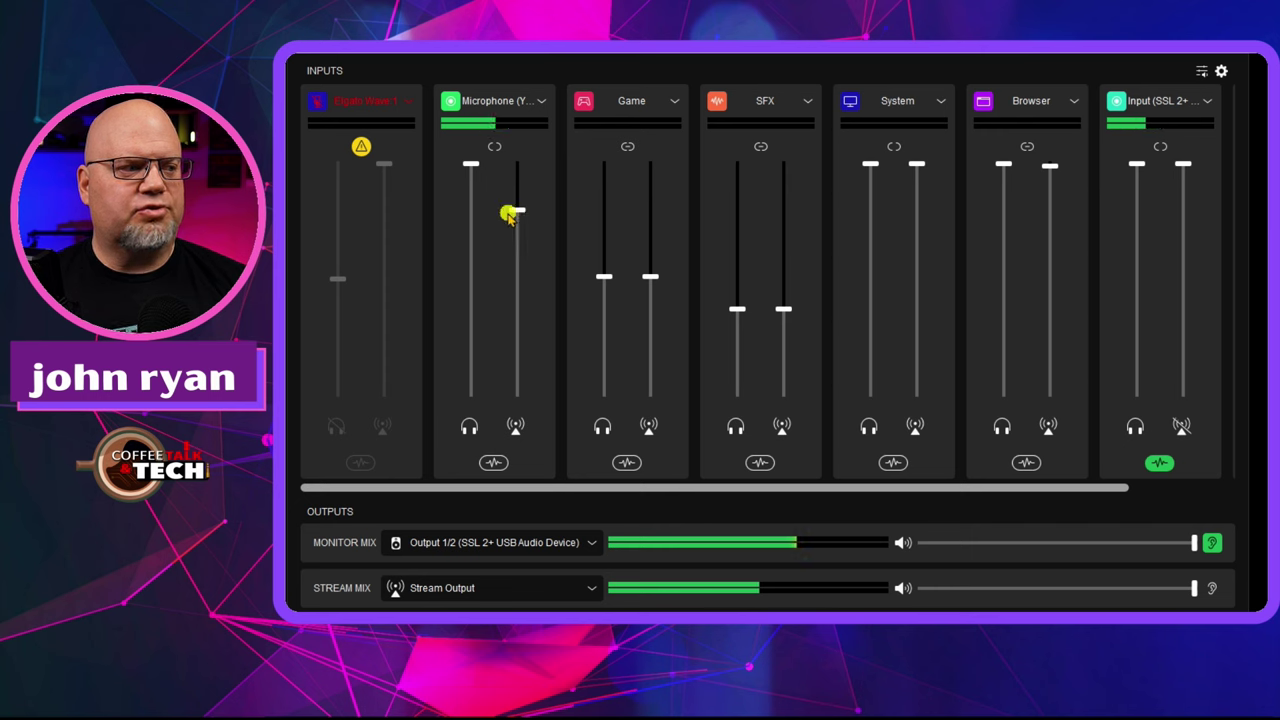
{"action": "mouse_move", "coordinate": [471, 243]}
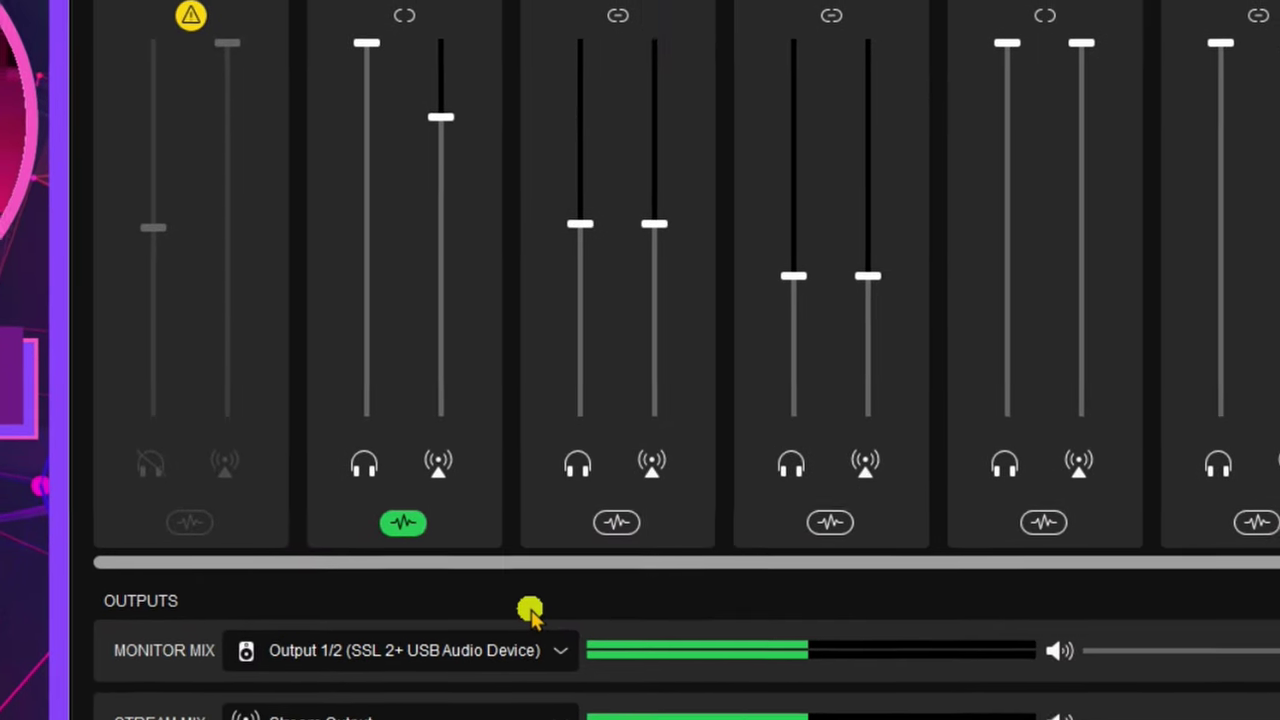
Step: Try Speakers (Yeti) as the monitor output, unmute the mic's monitor, and show its Audio Effects panel
{"action": "left_click", "coordinate": [360, 632]}
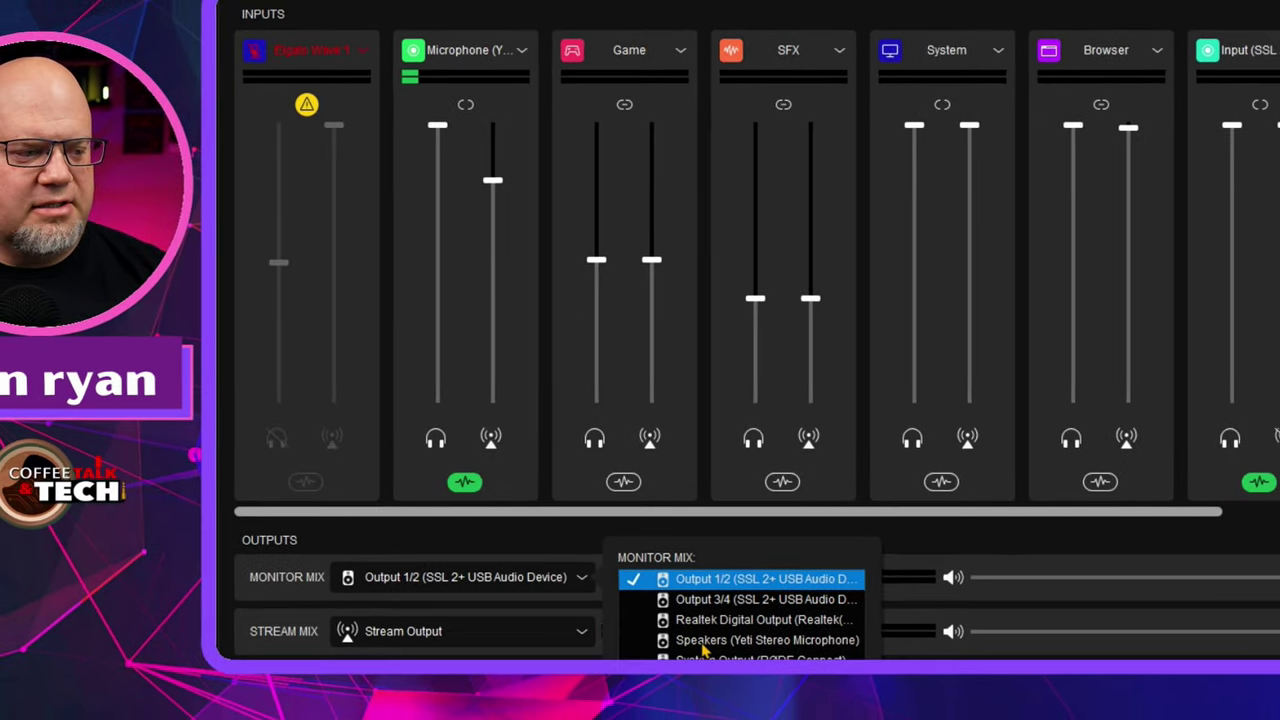
{"action": "left_click", "coordinate": [752, 623]}
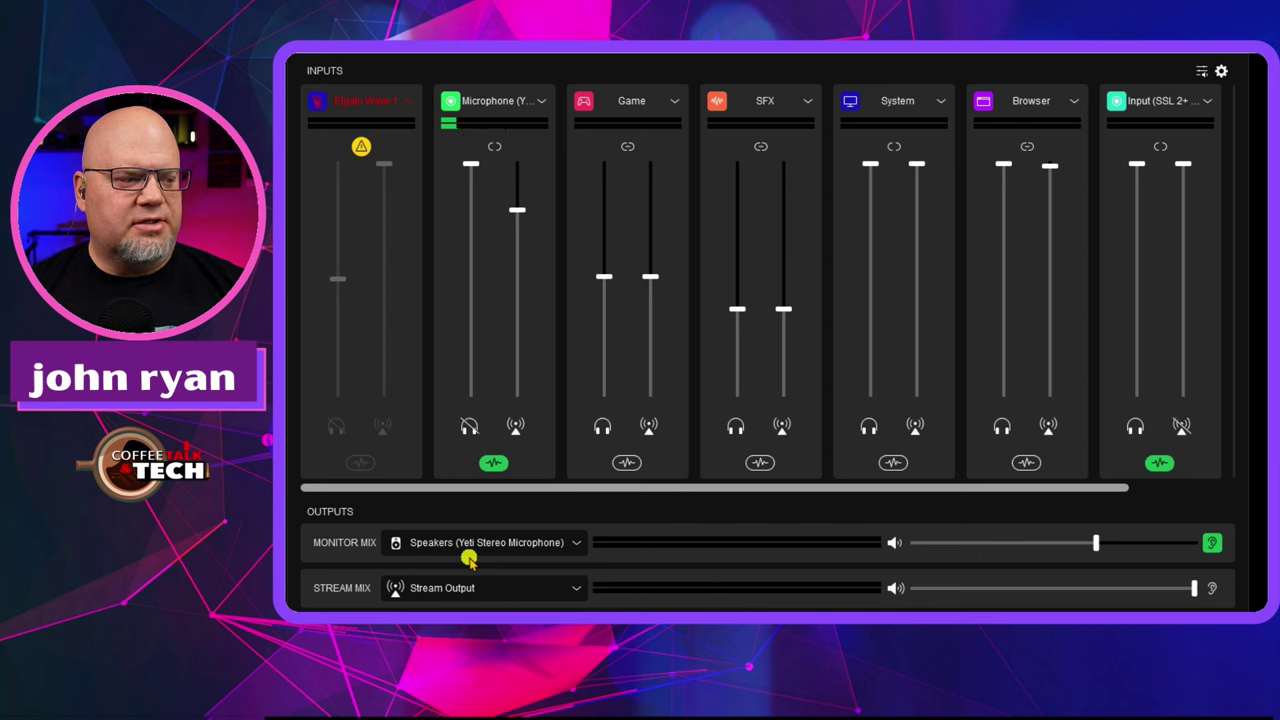
{"action": "left_click", "coordinate": [469, 427]}
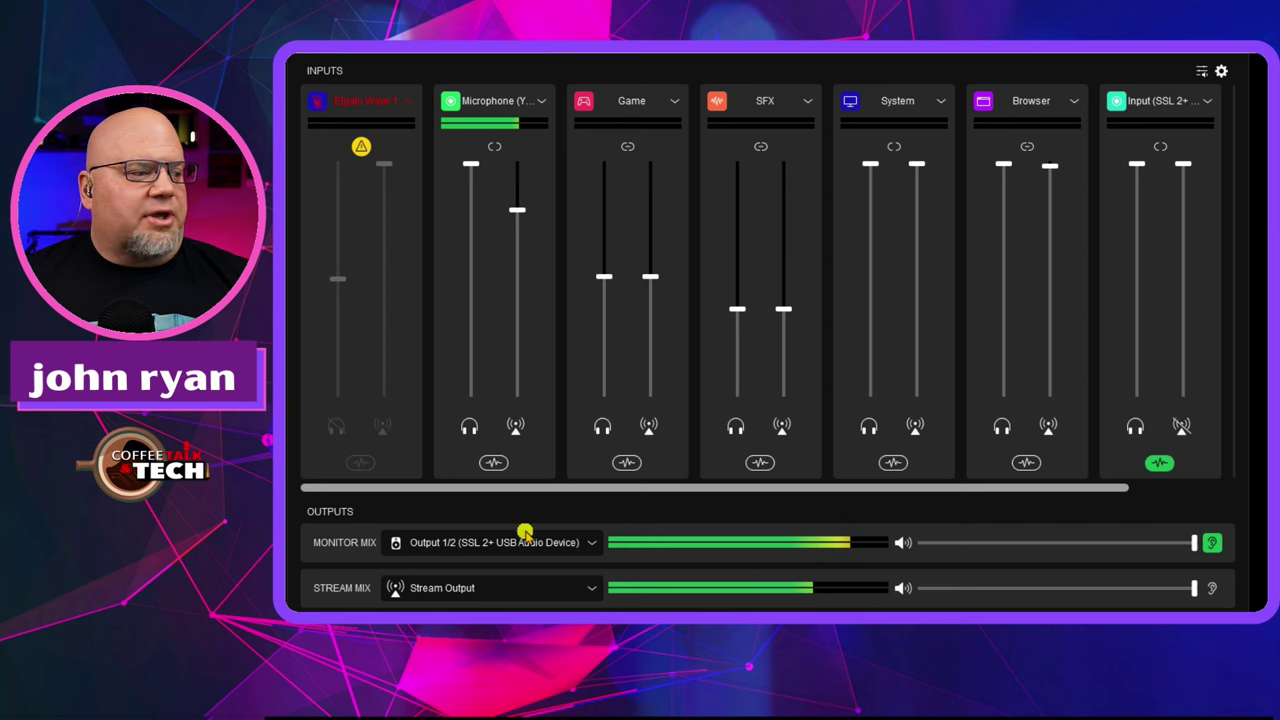
{"action": "left_click", "coordinate": [494, 466]}
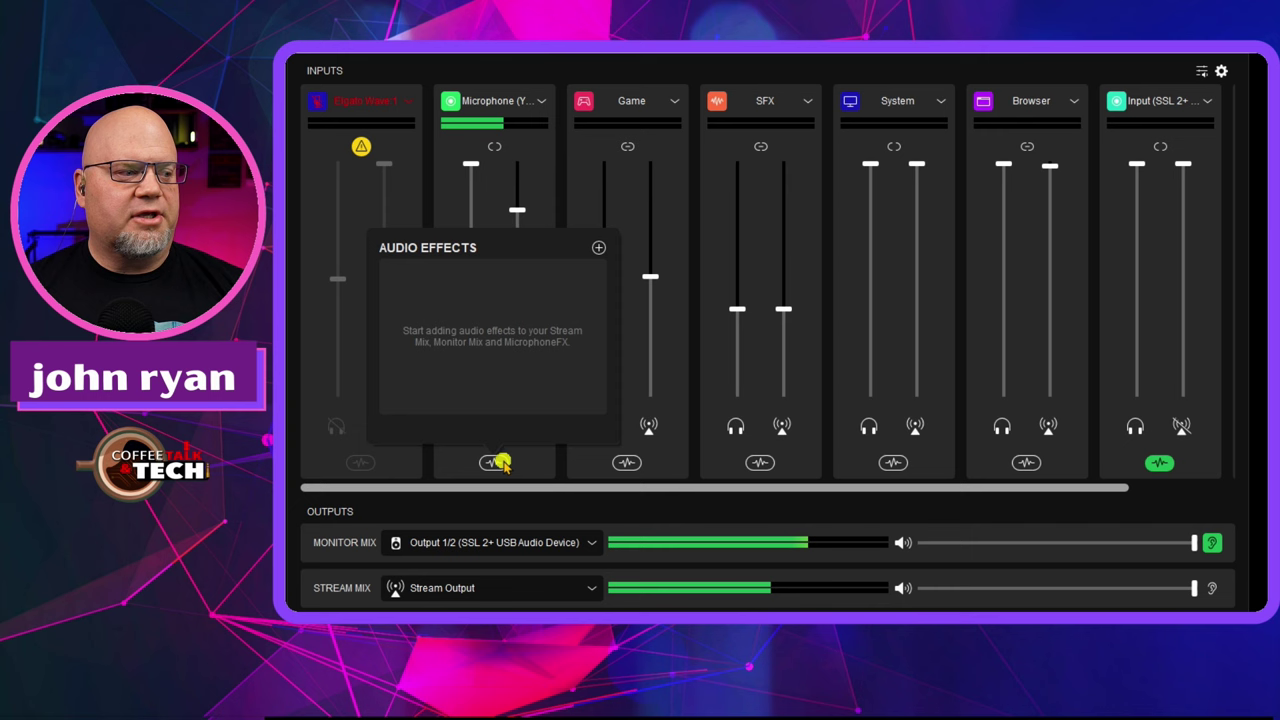
Step: Open Elgato's Recommended VSTs web page through Get More Audio Effects in the effects list
{"action": "left_click", "coordinate": [598, 248]}
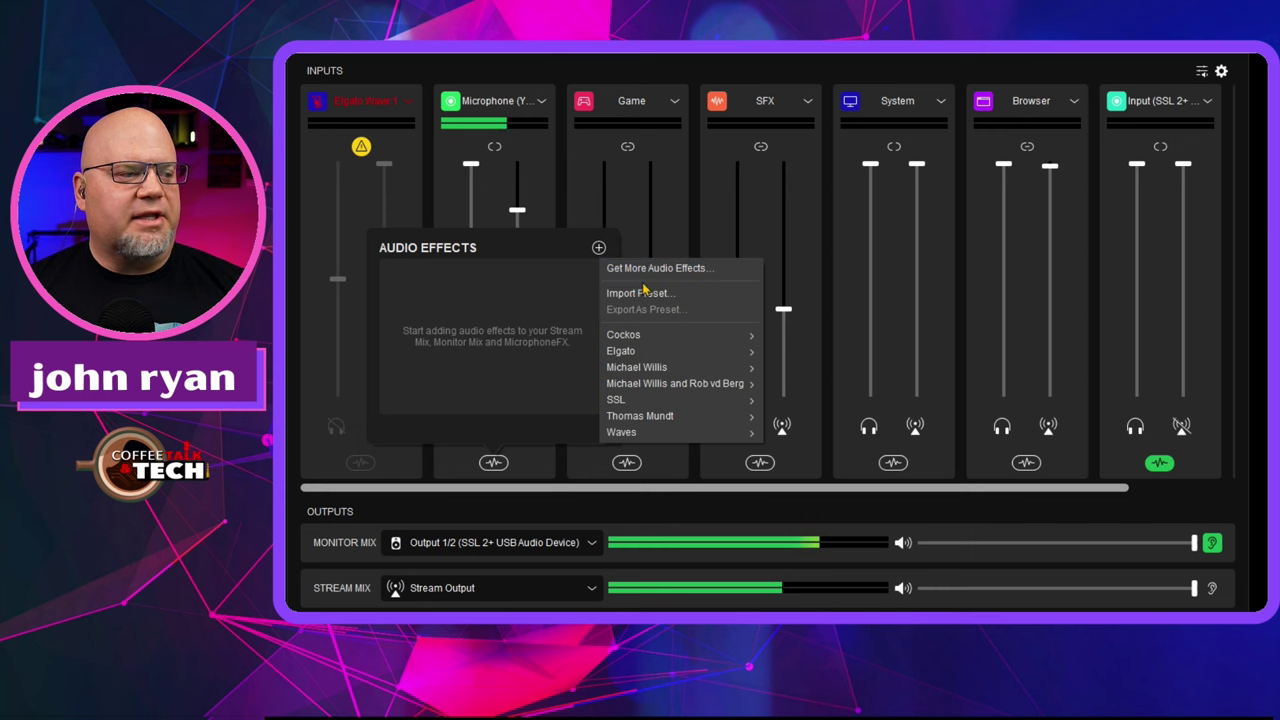
{"action": "left_click", "coordinate": [631, 272]}
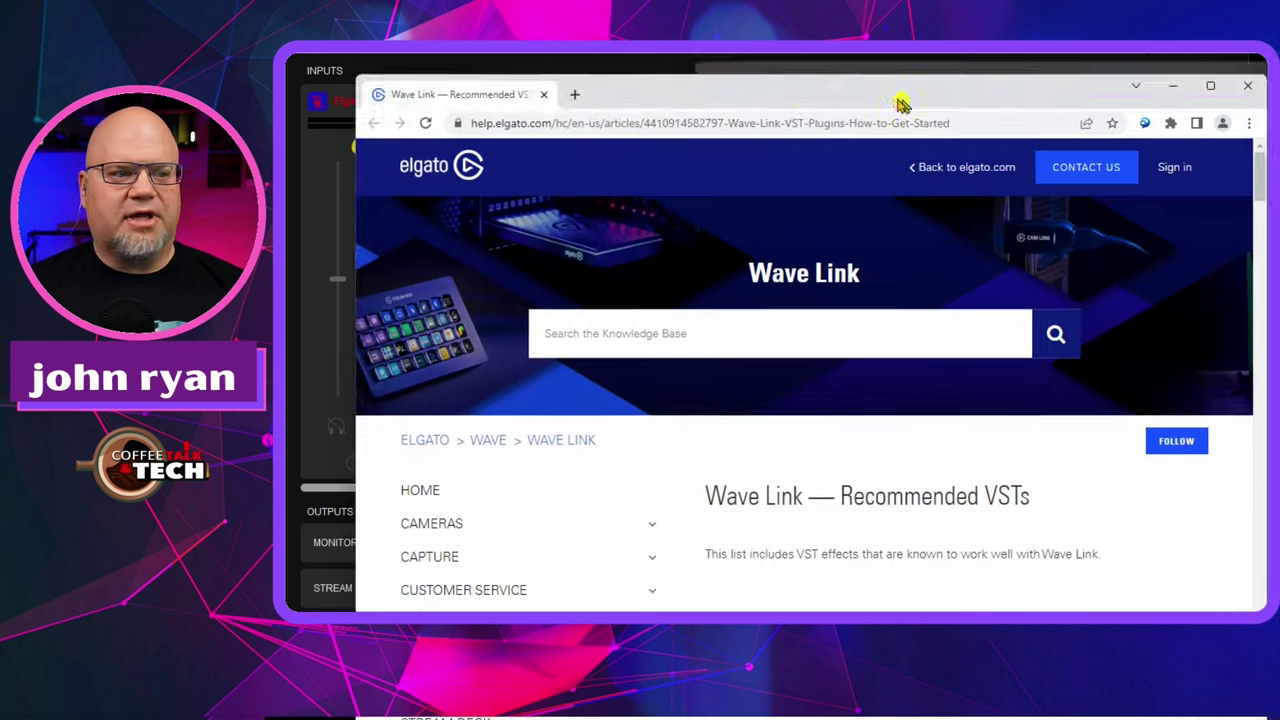
{"action": "double_click", "coordinate": [900, 100]}
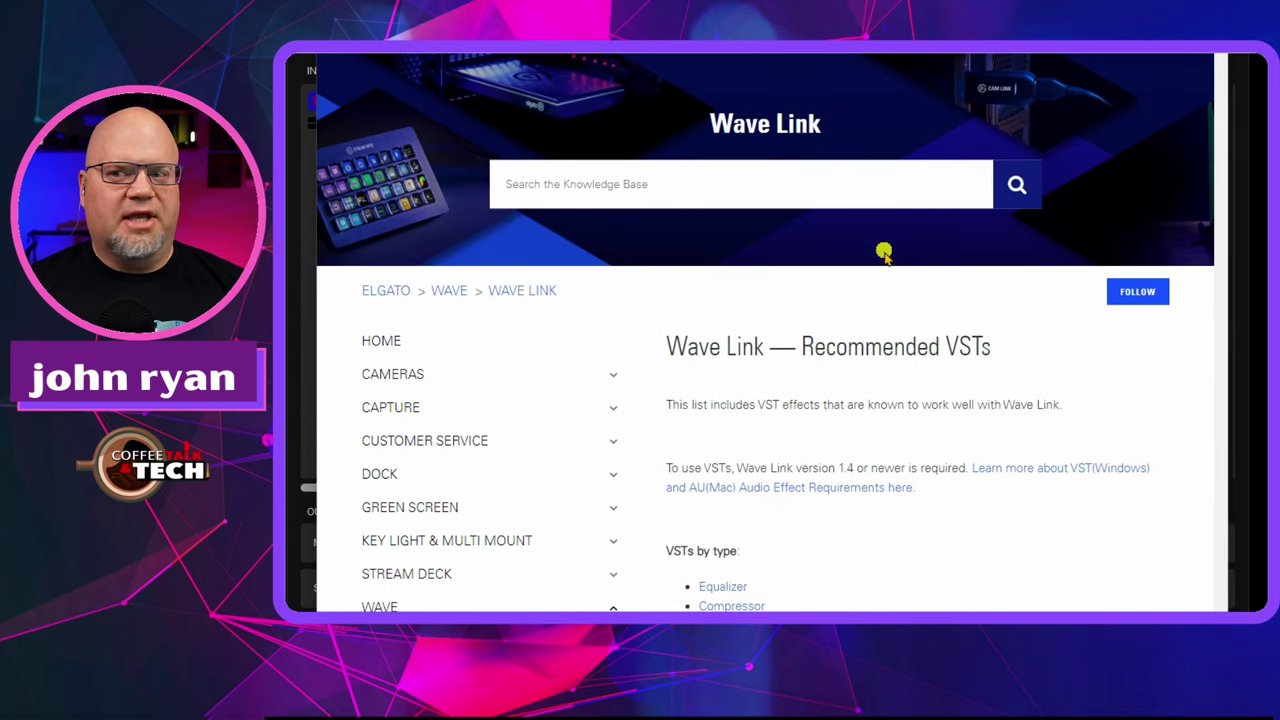
Step: Scroll through the Recommended VSTs sections, such as Equalizer, Compressor, Renegate, Graillon 2 and T-De-Esser
{"action": "scroll", "coordinate": [884, 253], "scroll_direction": "down", "scroll_amount": 3}
{"action": "scroll", "coordinate": [880, 266], "scroll_direction": "up", "scroll_amount": 3}
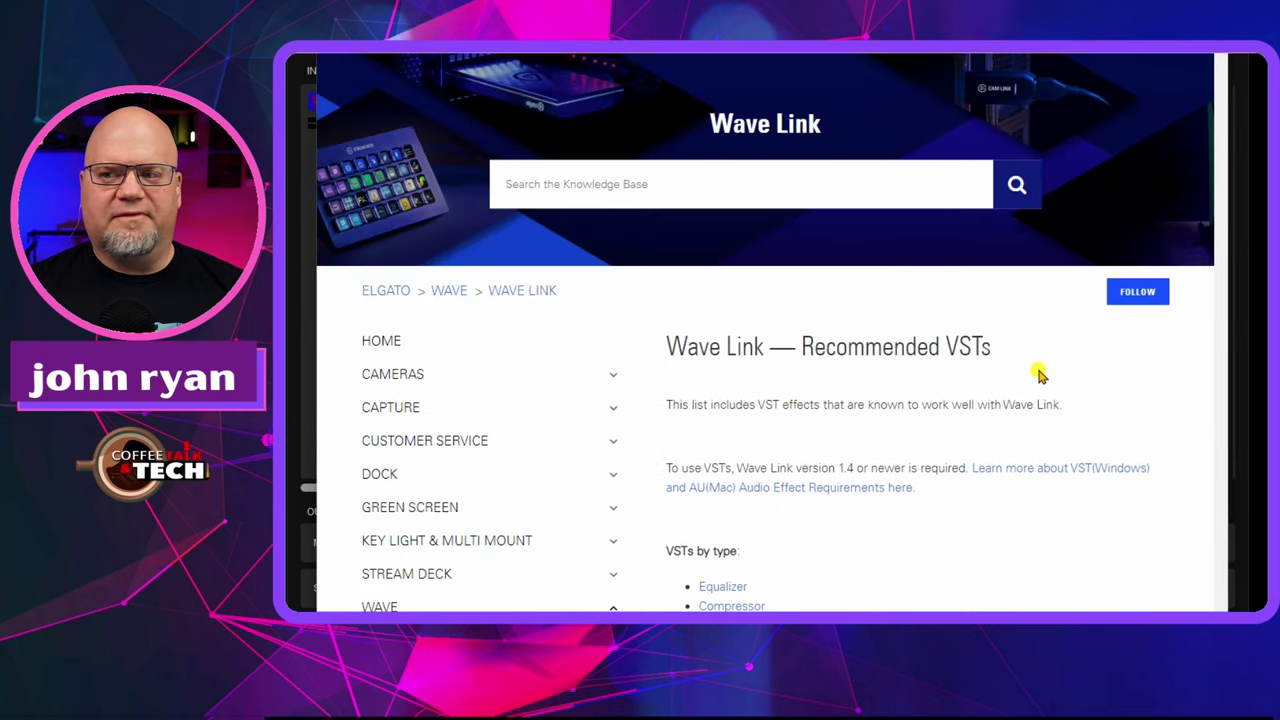
{"action": "scroll", "coordinate": [826, 400], "scroll_direction": "down", "scroll_amount": 3}
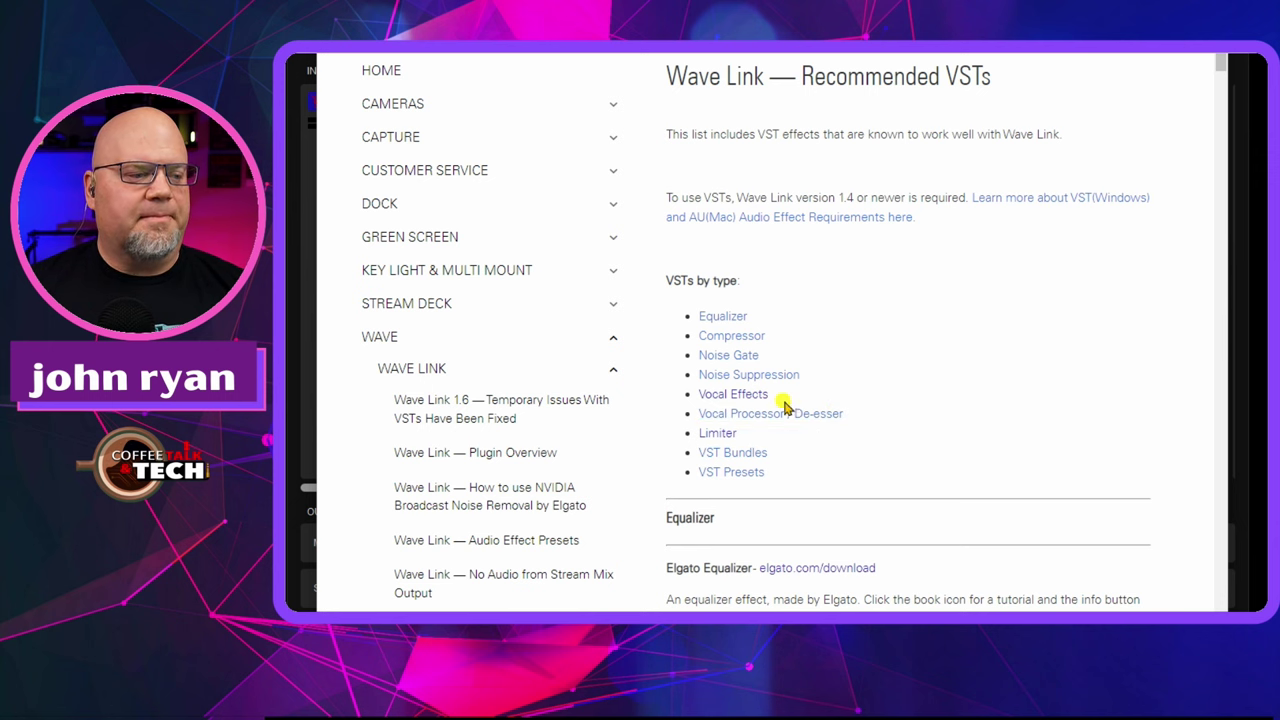
{"action": "scroll", "coordinate": [785, 405], "scroll_direction": "down", "scroll_amount": 3}
{"action": "scroll", "coordinate": [752, 488], "scroll_direction": "down", "scroll_amount": 15}
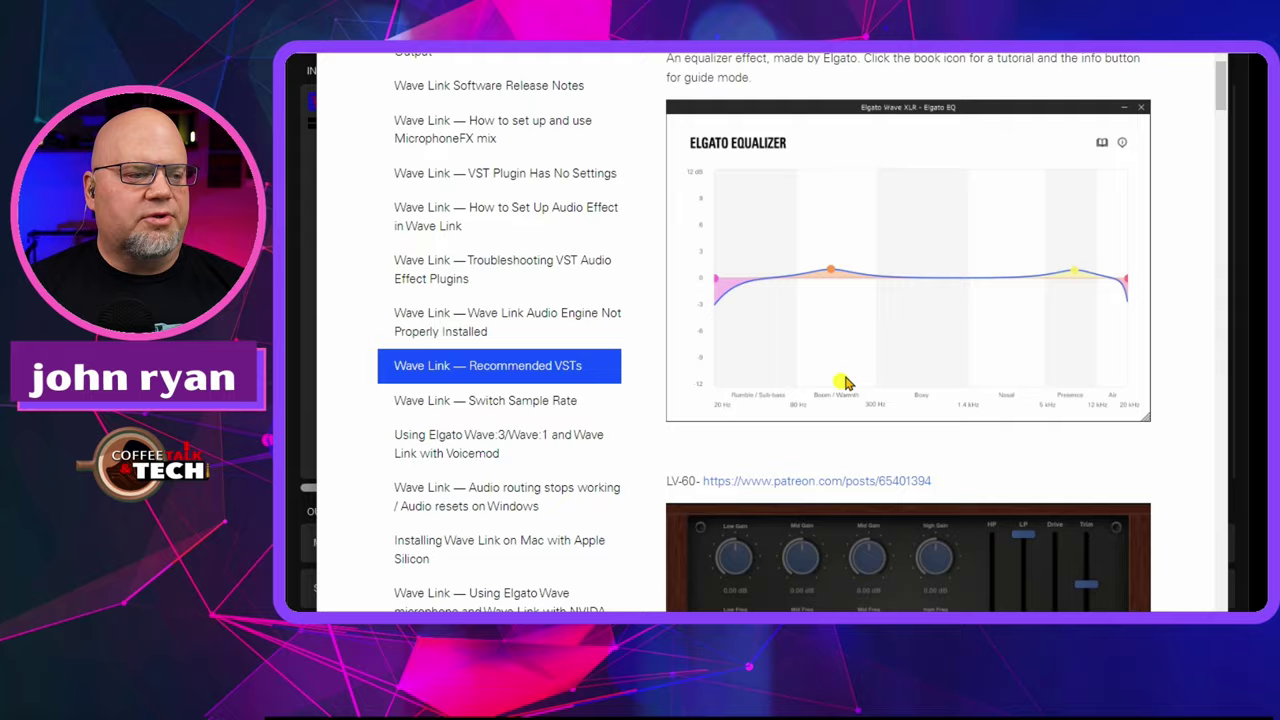
{"action": "scroll", "coordinate": [838, 368], "scroll_direction": "down", "scroll_amount": 10}
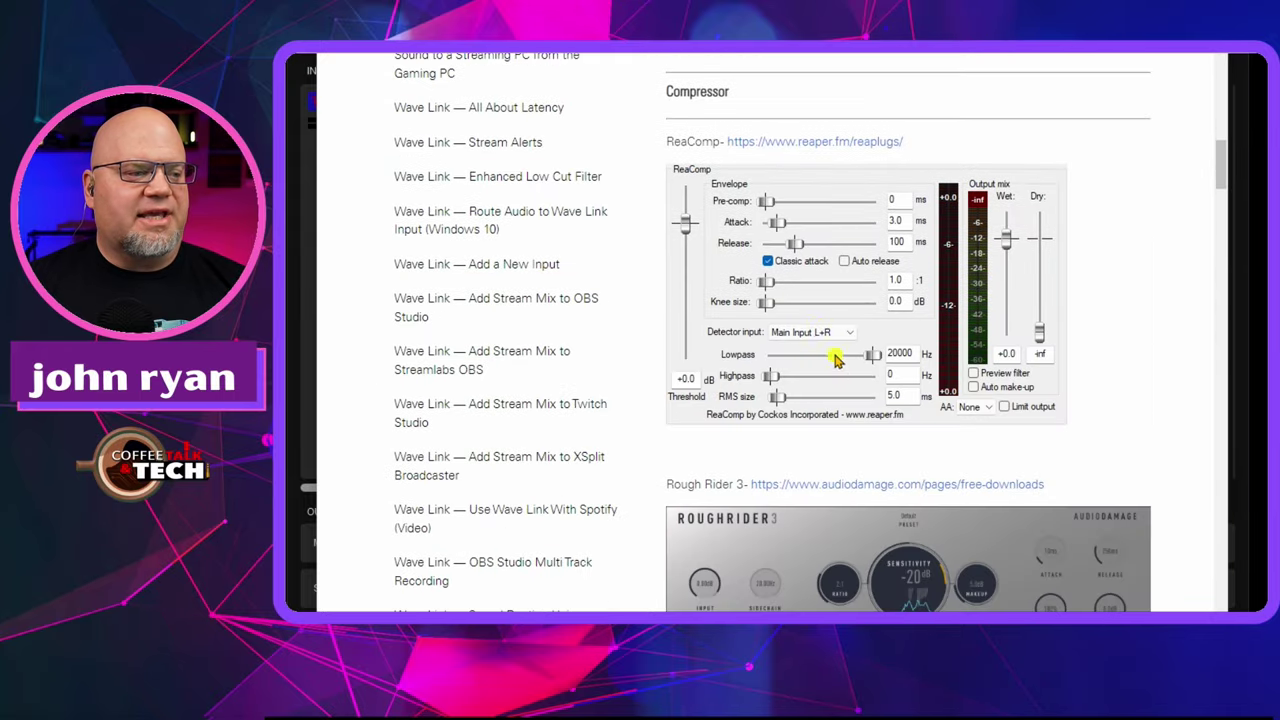
{"action": "scroll", "coordinate": [790, 392], "scroll_direction": "down", "scroll_amount": 12}
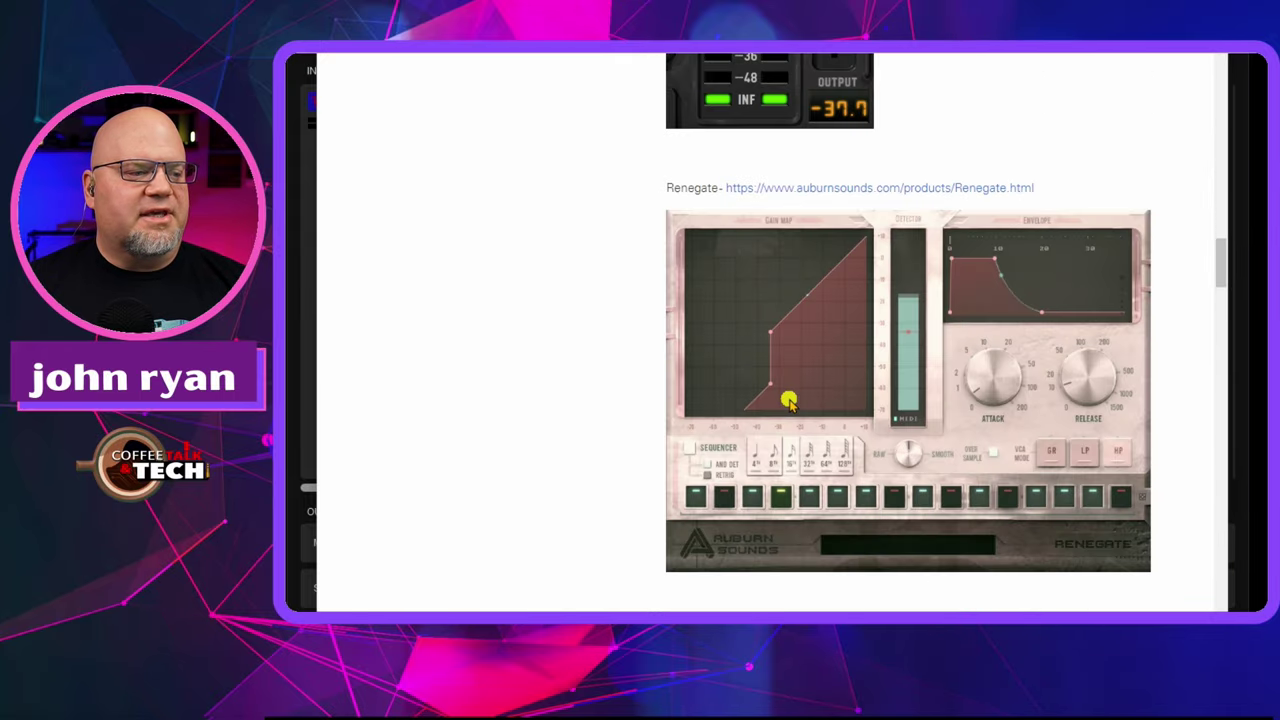
{"action": "scroll", "coordinate": [788, 420], "scroll_direction": "down", "scroll_amount": 3}
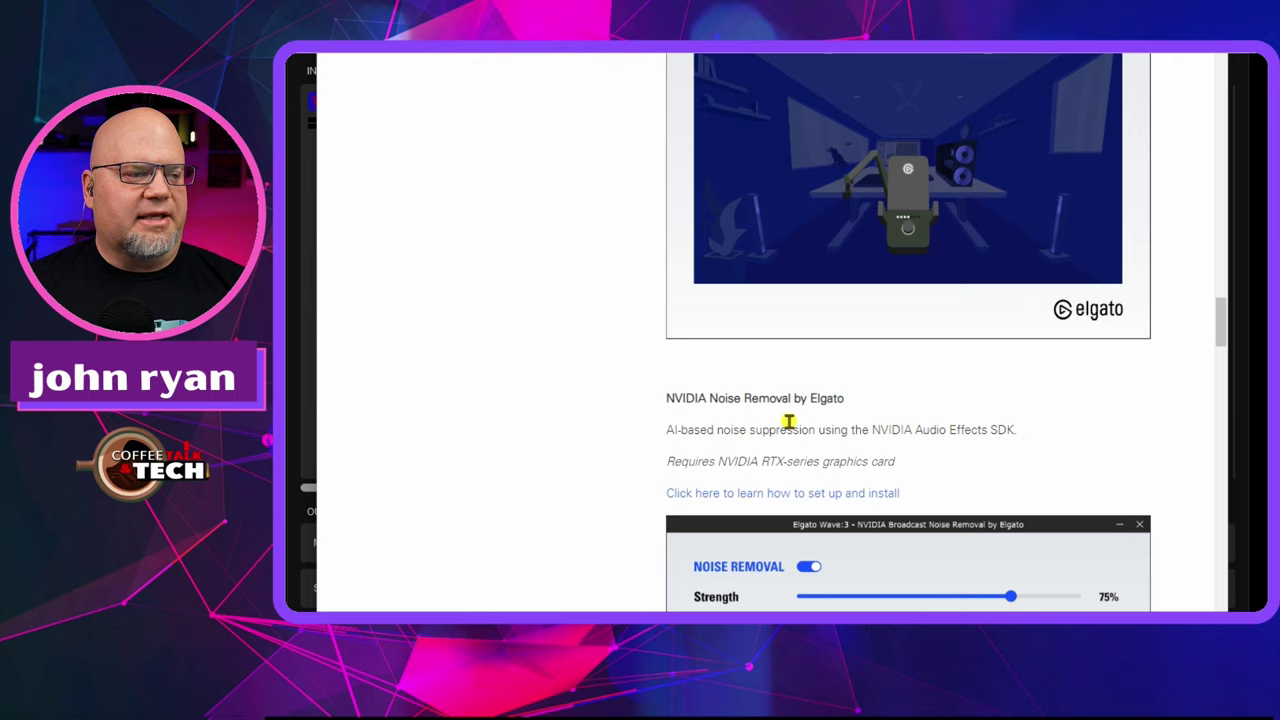
{"action": "scroll", "coordinate": [860, 428], "scroll_direction": "down", "scroll_amount": 5}
{"action": "scroll", "coordinate": [883, 430], "scroll_direction": "down", "scroll_amount": 8}
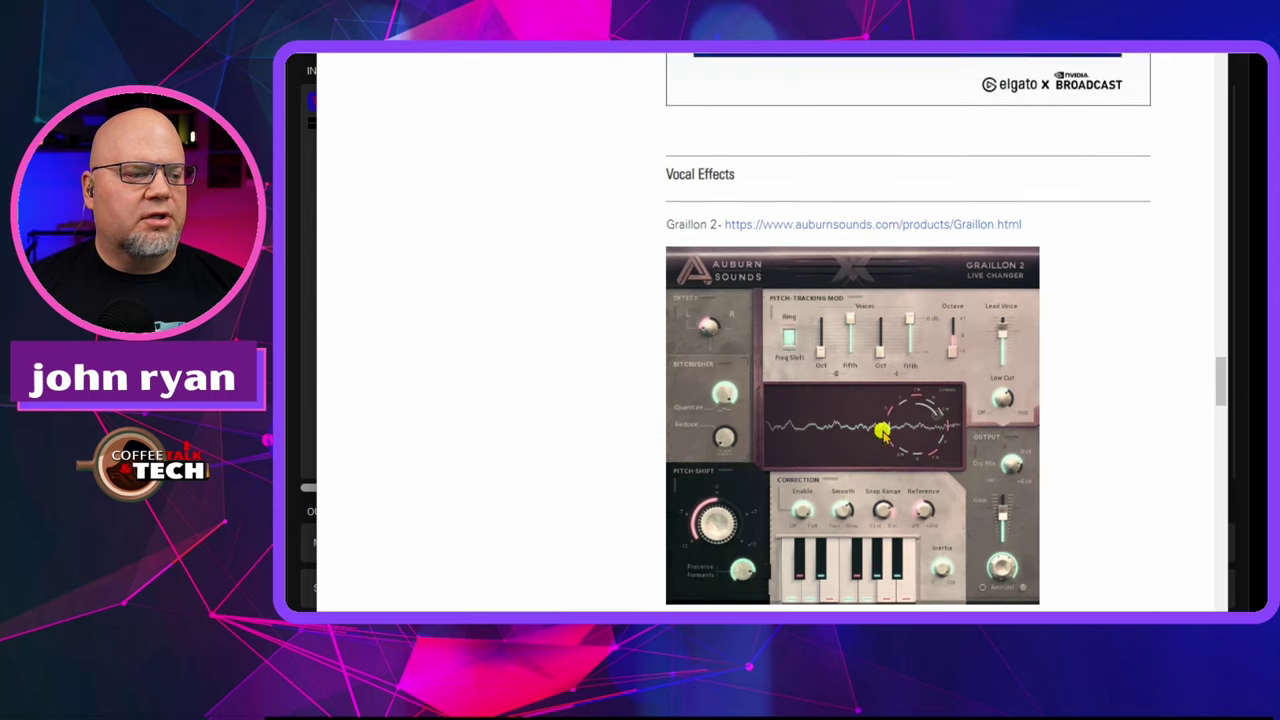
{"action": "scroll", "coordinate": [883, 442], "scroll_direction": "down", "scroll_amount": 3}
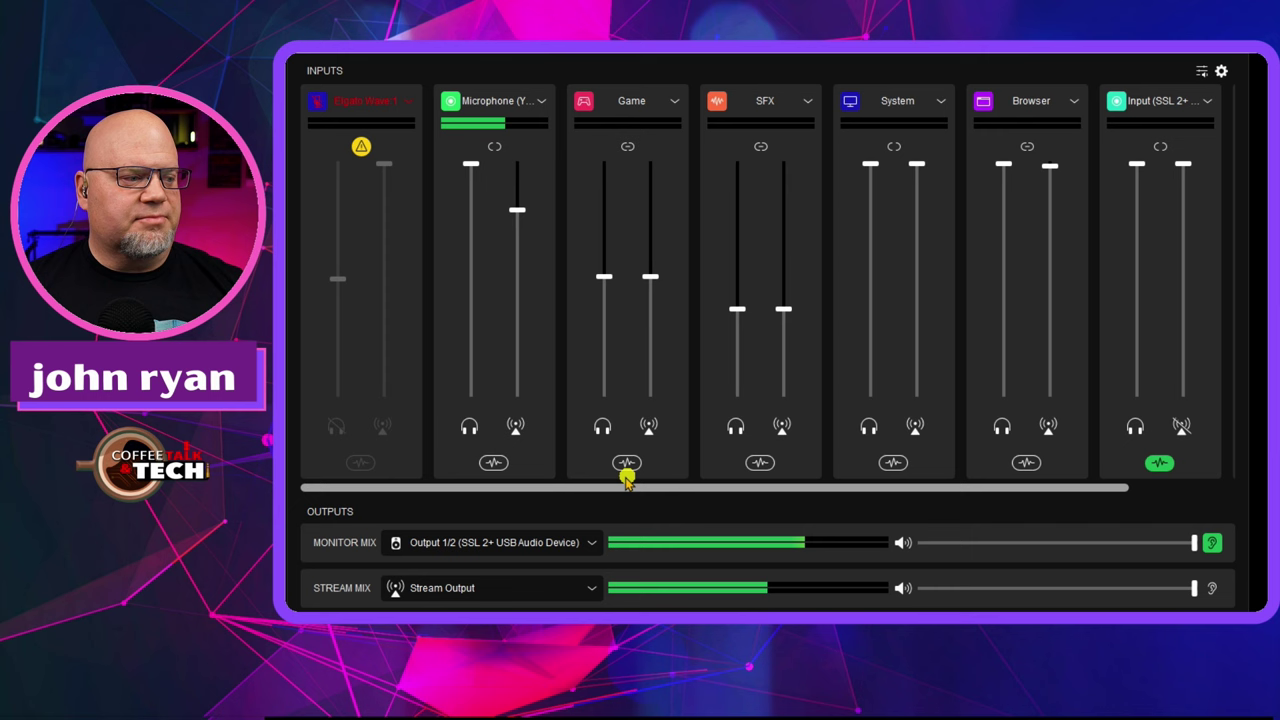
Step: Add the Elgato EQ effect to the Microphone channel
{"action": "left_click", "coordinate": [492, 463]}
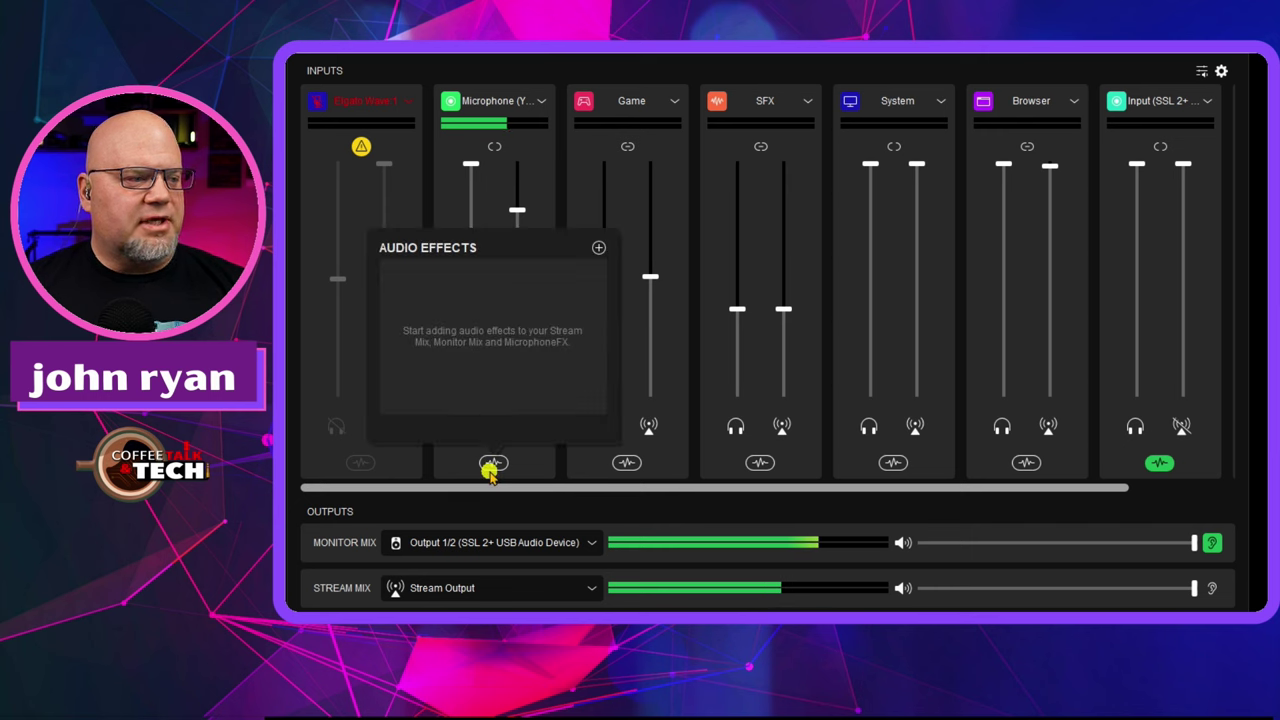
{"action": "left_click", "coordinate": [598, 248]}
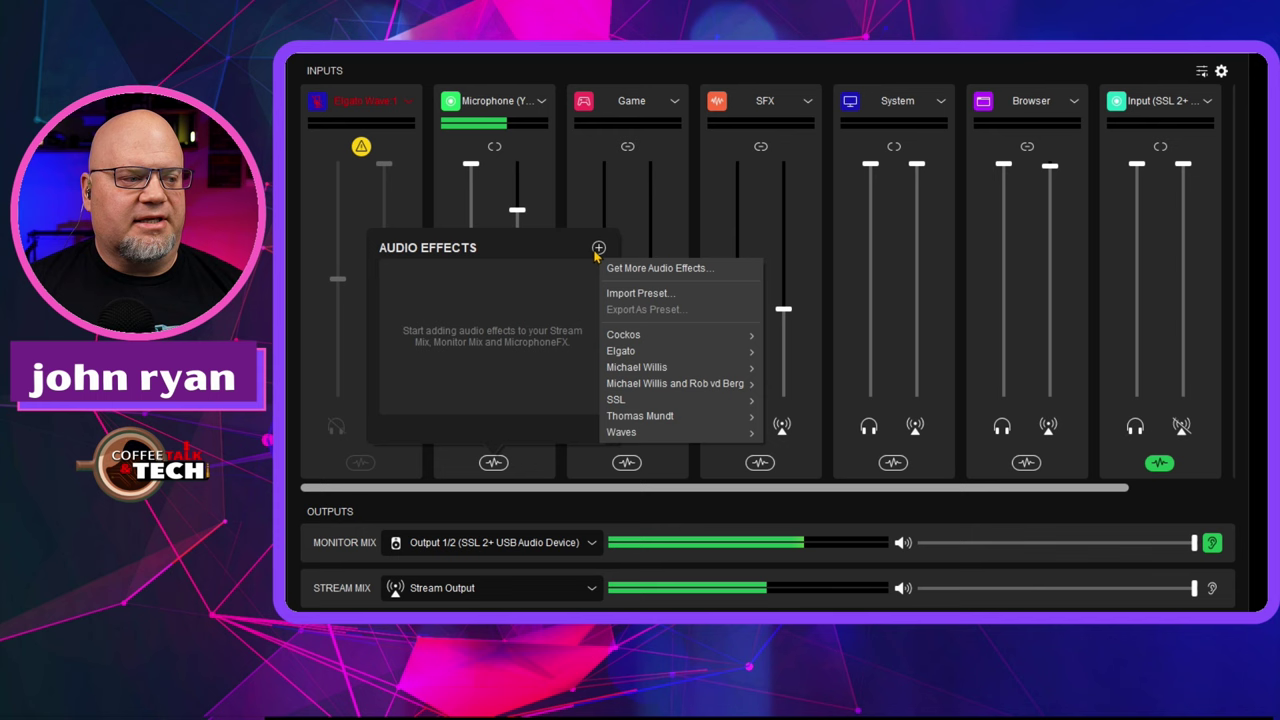
{"action": "mouse_move", "coordinate": [628, 356]}
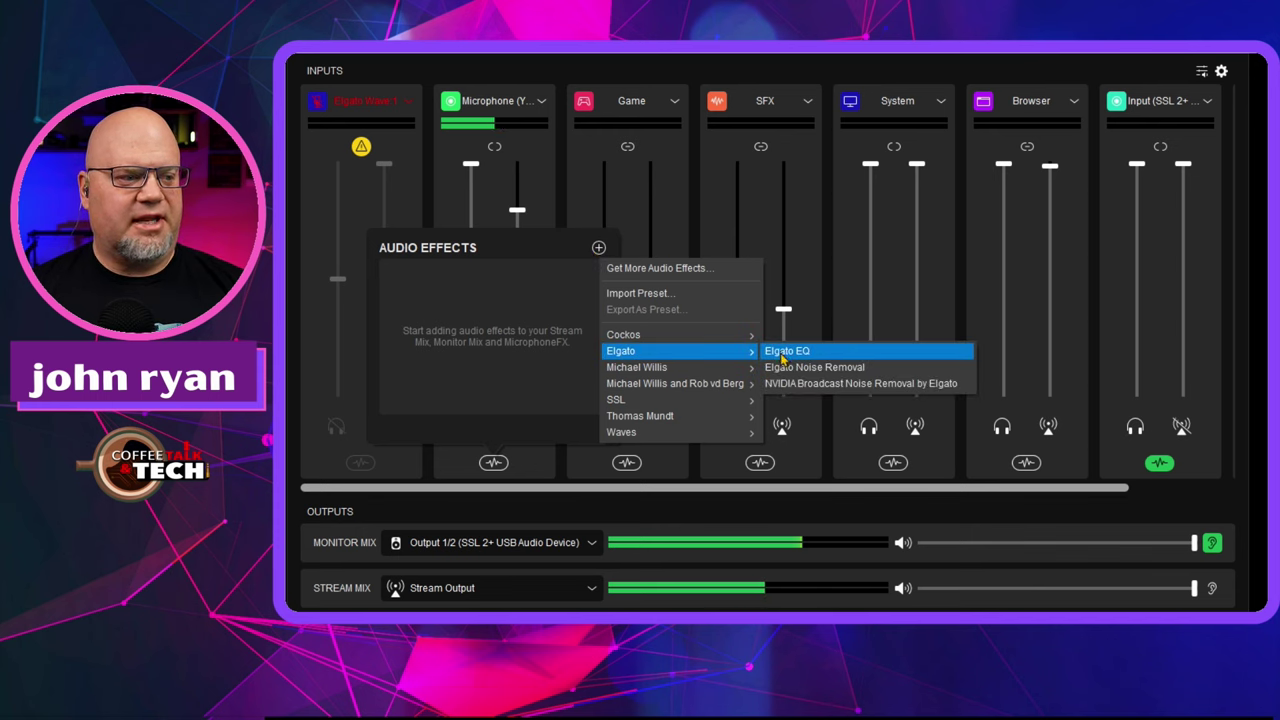
{"action": "left_click", "coordinate": [783, 352]}
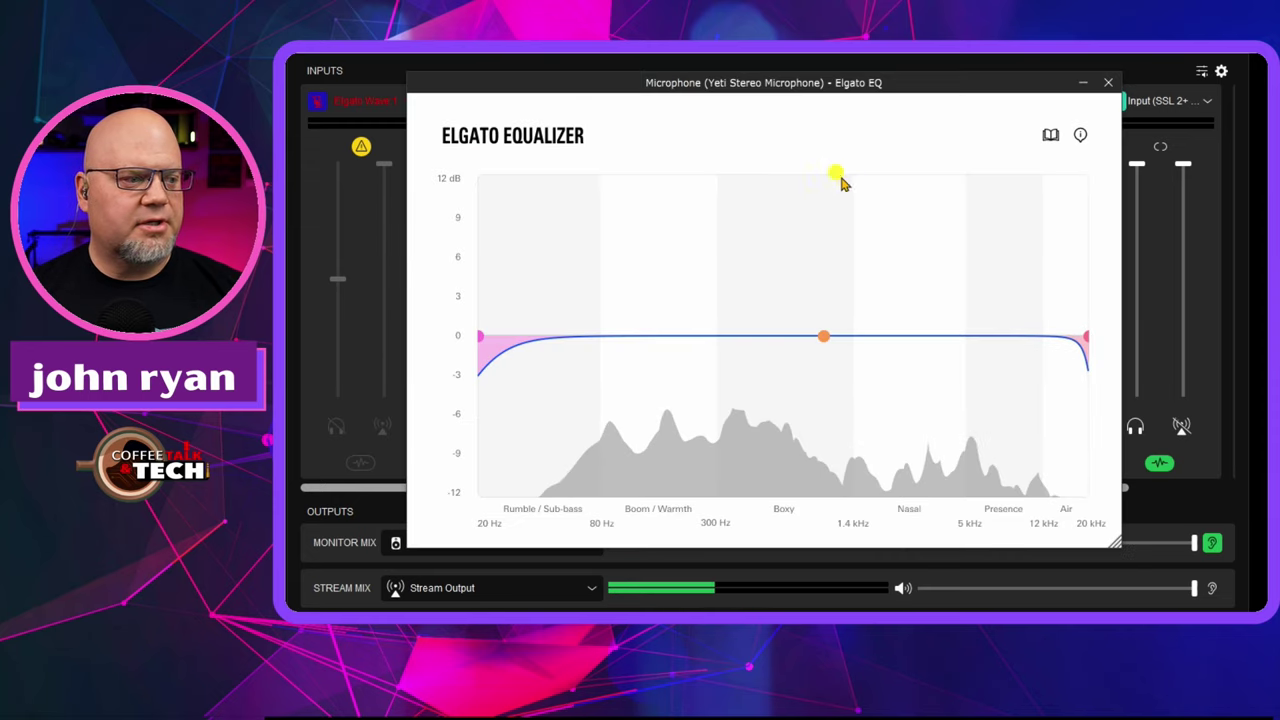
Step: Set the EQ low cut to about 108 Hz and nudge the mid band near 1 kHz
{"action": "left_click_drag", "start_coordinate": [482, 337], "coordinate": [641, 338]}
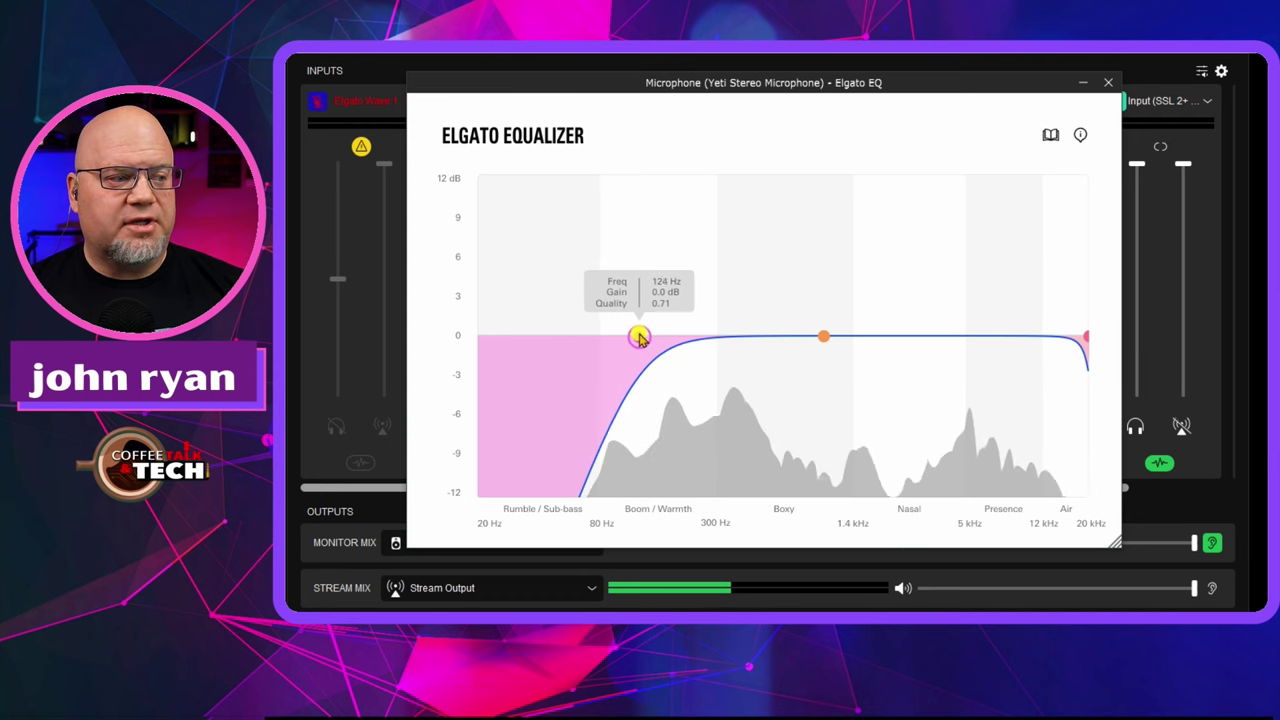
{"action": "left_click_drag", "start_coordinate": [639, 338], "coordinate": [621, 340]}
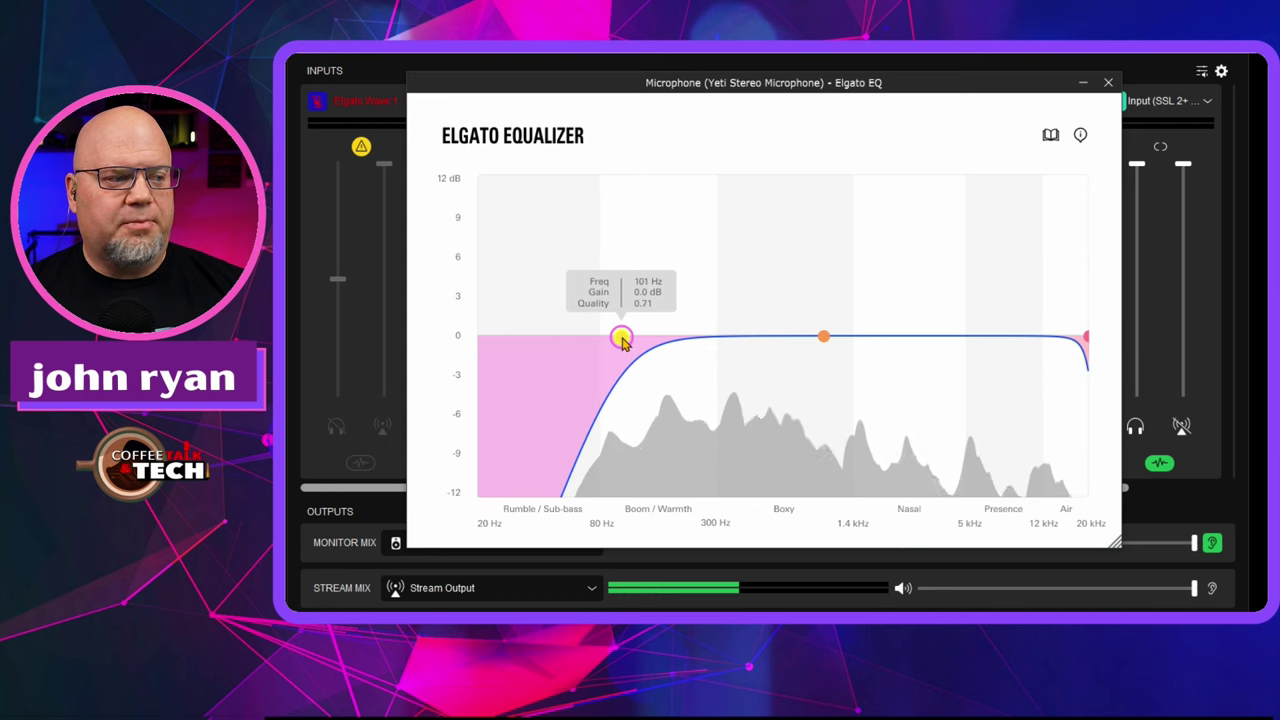
{"action": "mouse_move", "coordinate": [823, 324]}
{"action": "left_mouse_down"}
{"action": "mouse_move", "coordinate": [820, 334]}
{"action": "mouse_move", "coordinate": [815, 319]}
{"action": "left_mouse_up"}
Step: Switch the mid EQ band to Bandpass and dip it about 2 dB near 1.9 kHz
{"action": "right_click", "coordinate": [815, 318]}
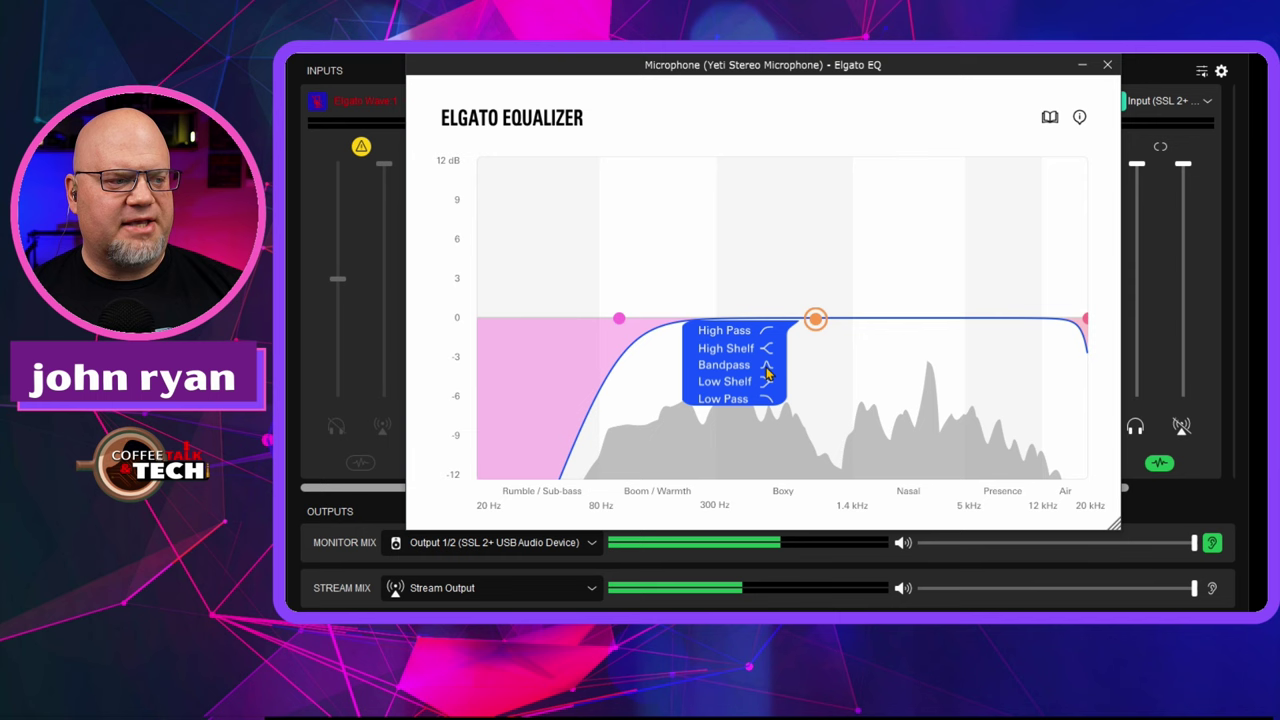
{"action": "left_click", "coordinate": [728, 370]}
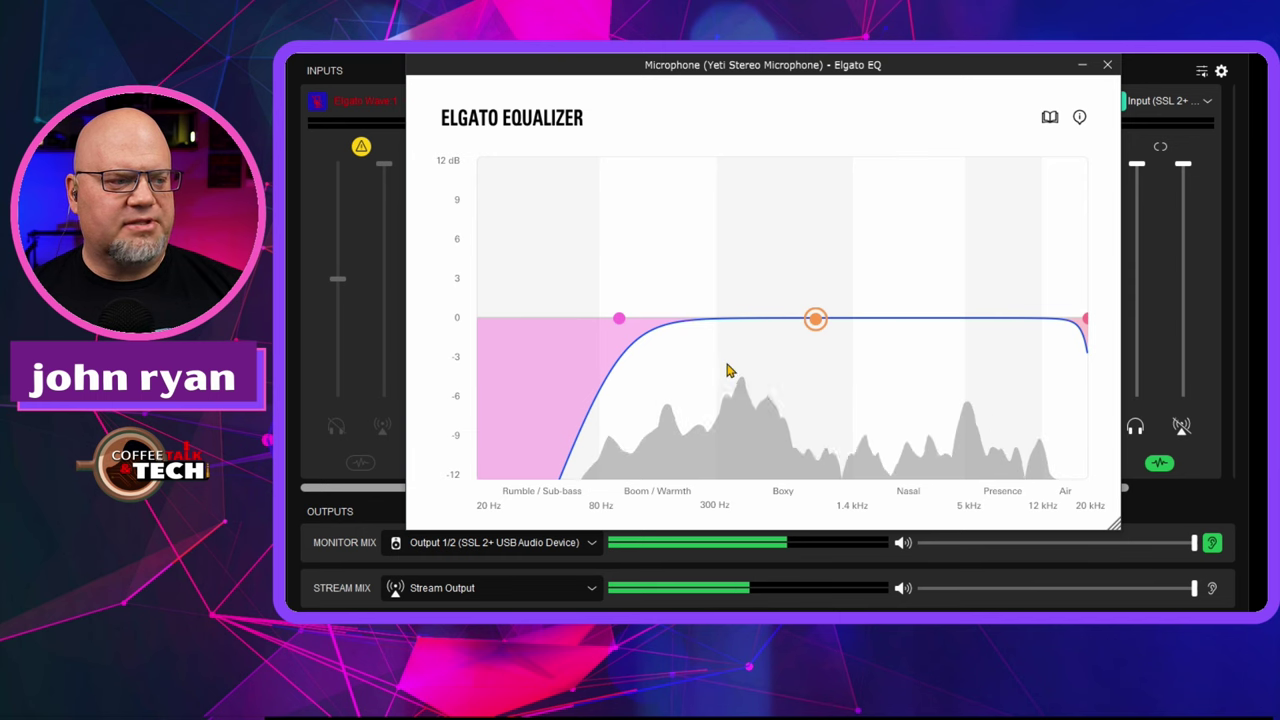
{"action": "left_click_drag", "start_coordinate": [816, 327], "coordinate": [883, 347]}
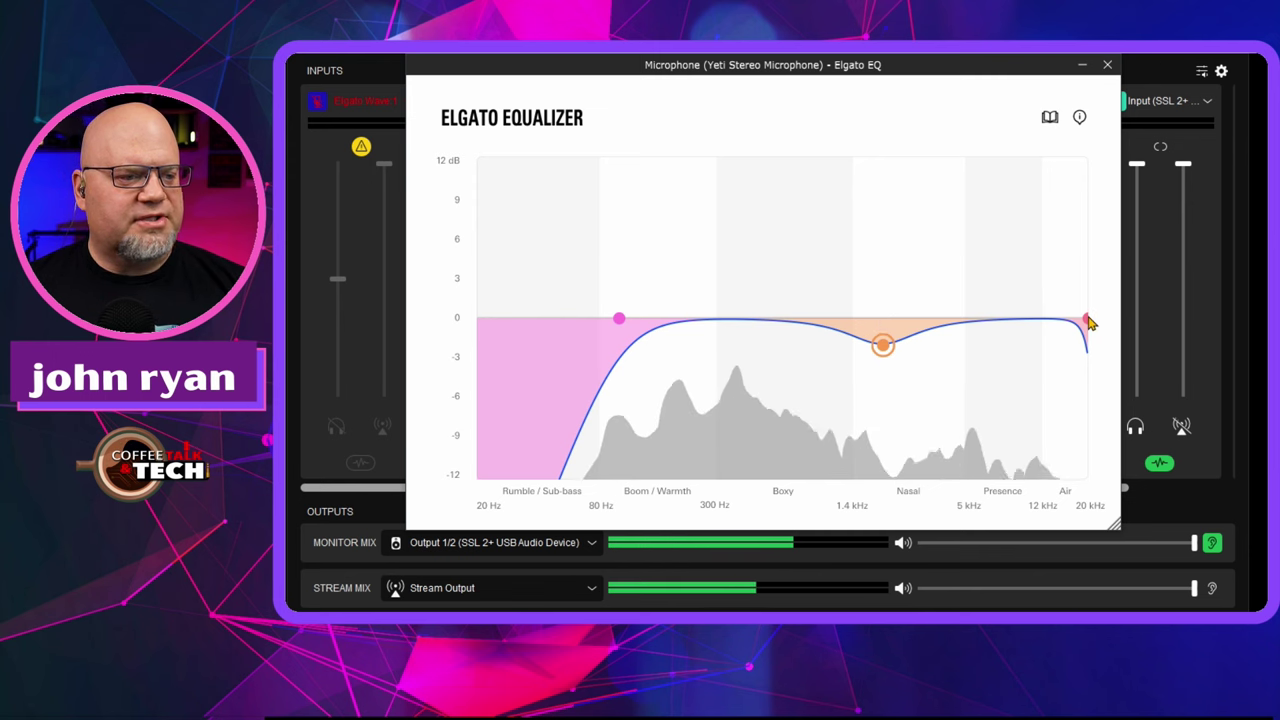
Step: Change the top EQ band from high cut to Bandpass with a slight presence boost near 10 kHz
{"action": "left_click_drag", "start_coordinate": [1090, 322], "coordinate": [1052, 322]}
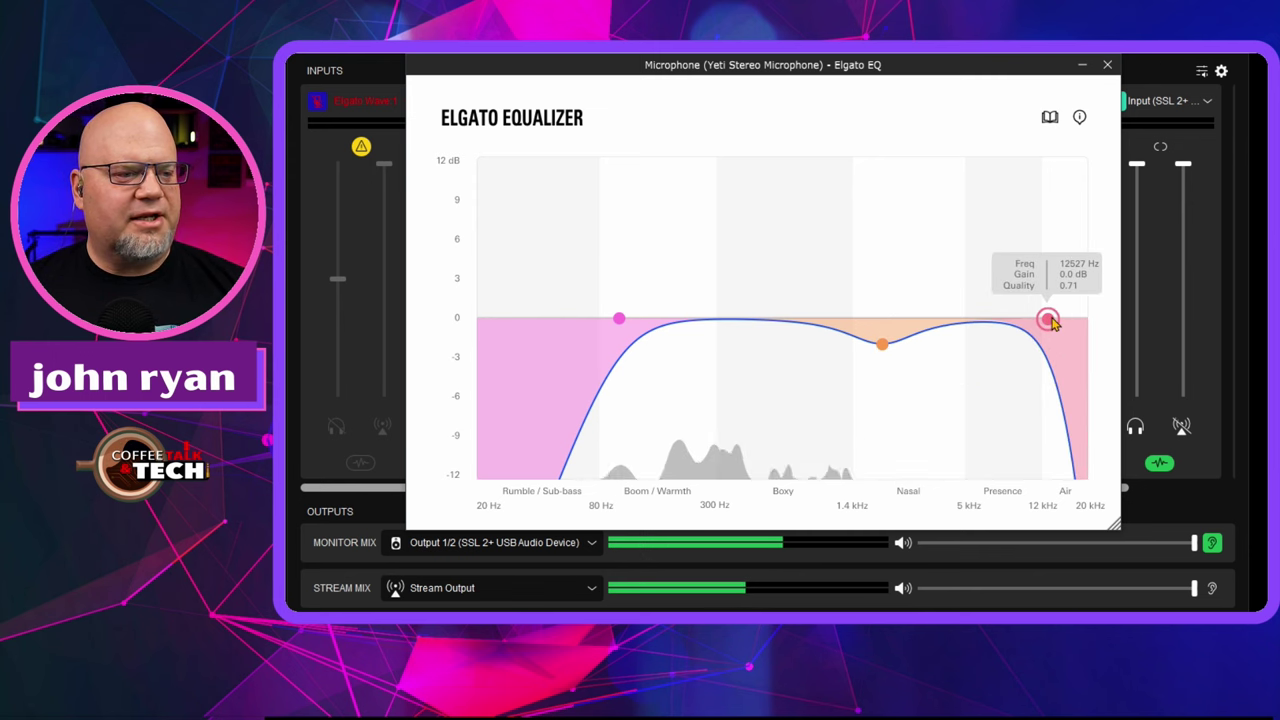
{"action": "right_click", "coordinate": [1048, 320]}
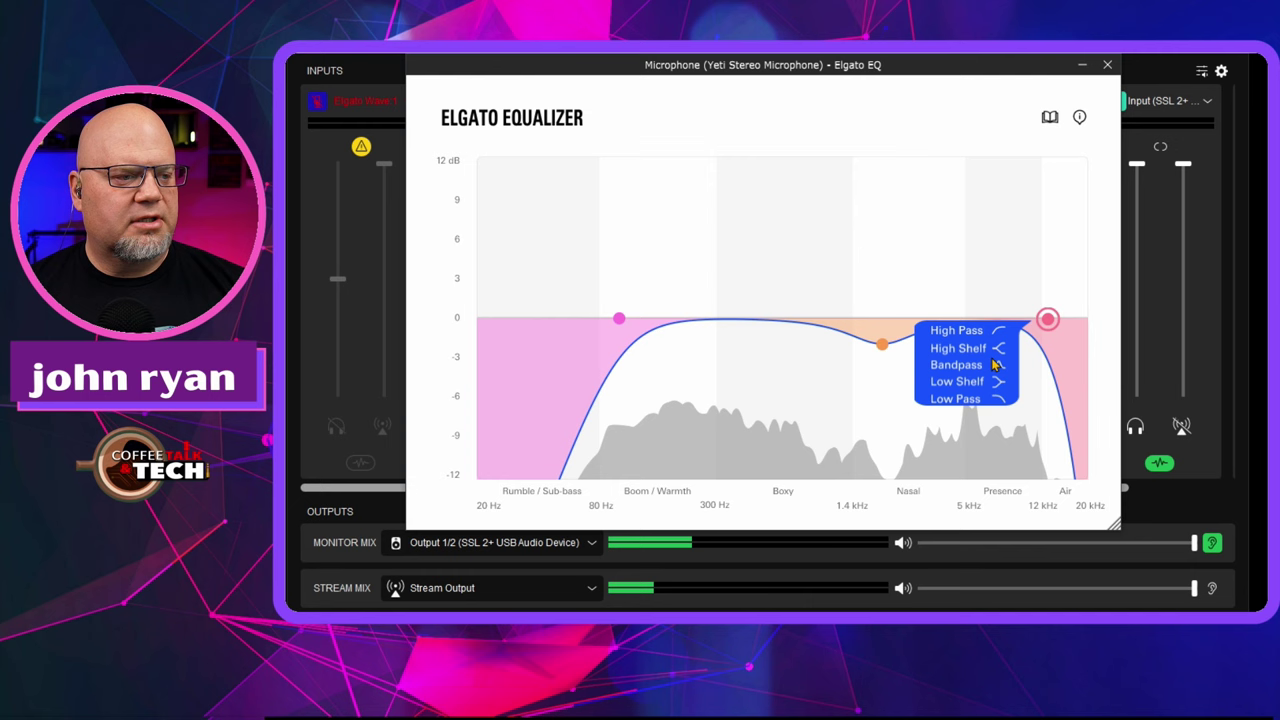
{"action": "left_click", "coordinate": [966, 374]}
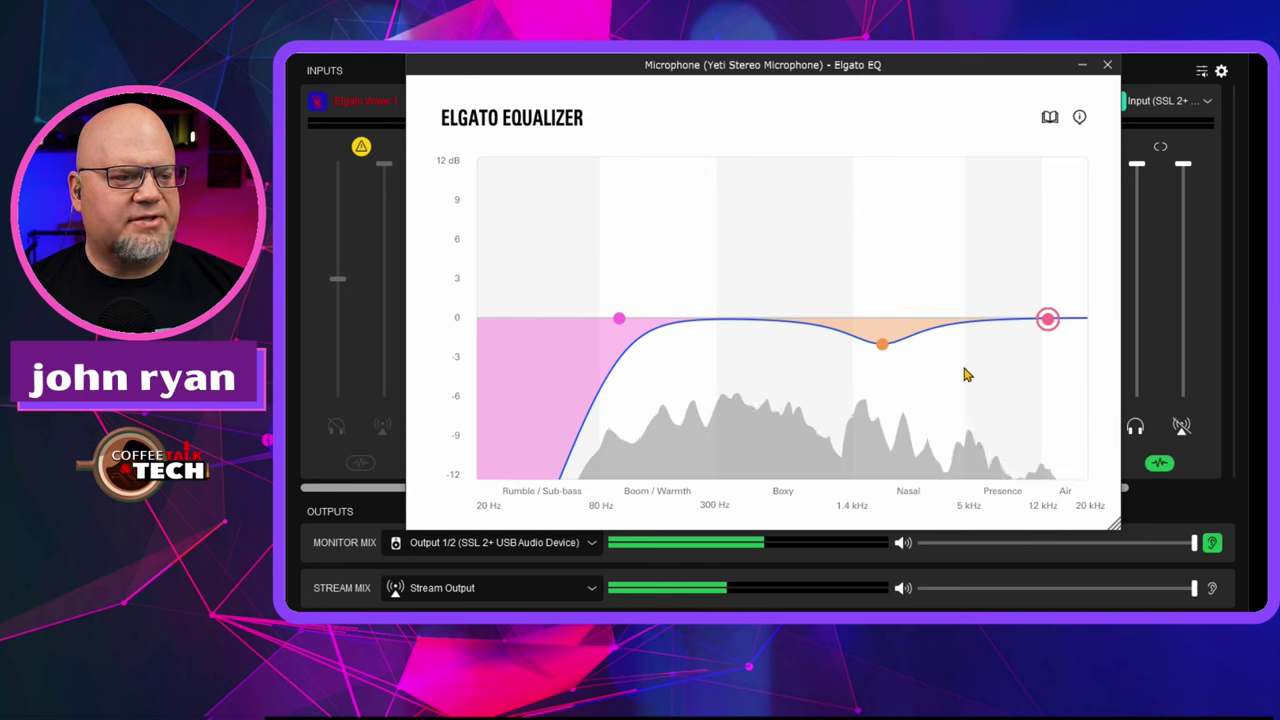
{"action": "left_click_drag", "start_coordinate": [1045, 323], "coordinate": [1012, 313]}
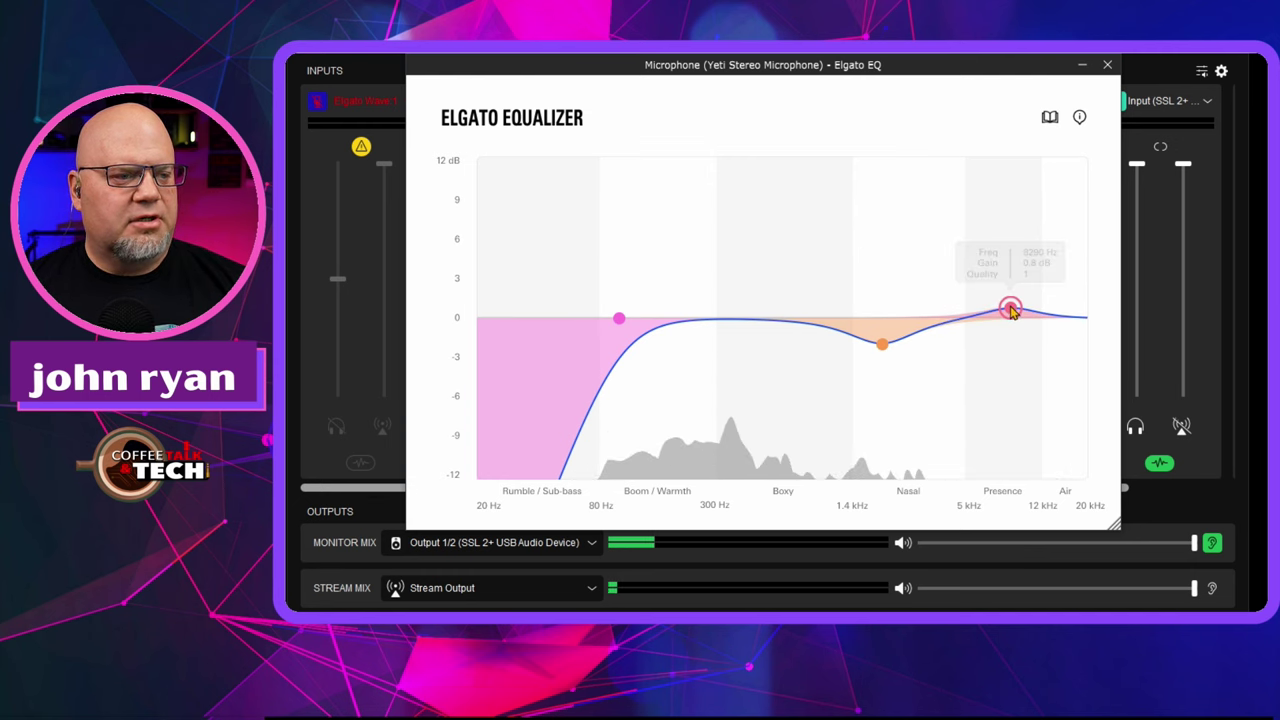
Step: Boost the hidden low-mid EQ band by about 0.7 dB near 276 Hz for warmth
{"action": "left_click", "coordinate": [724, 322]}
{"action": "left_click", "coordinate": [724, 322]}
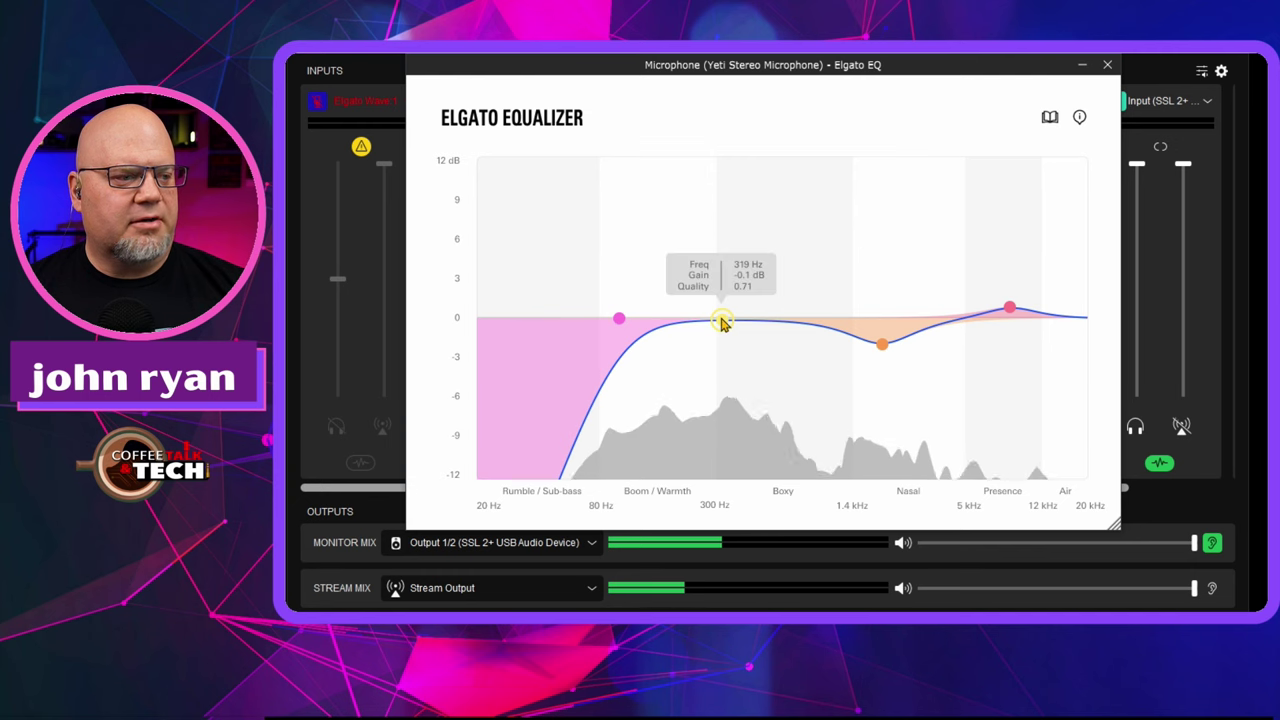
{"action": "left_click_drag", "start_coordinate": [724, 322], "coordinate": [704, 316]}
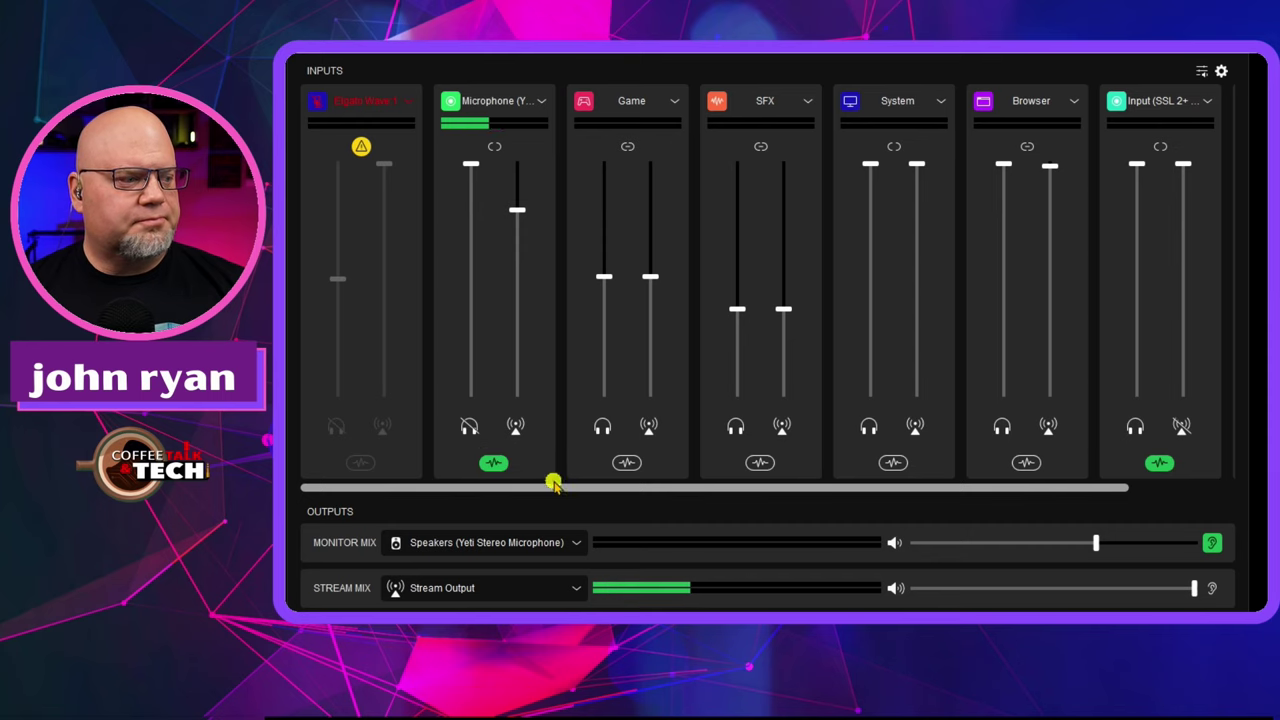
{"action": "left_click", "coordinate": [493, 464]}
{"action": "mouse_move", "coordinate": [430, 270]}
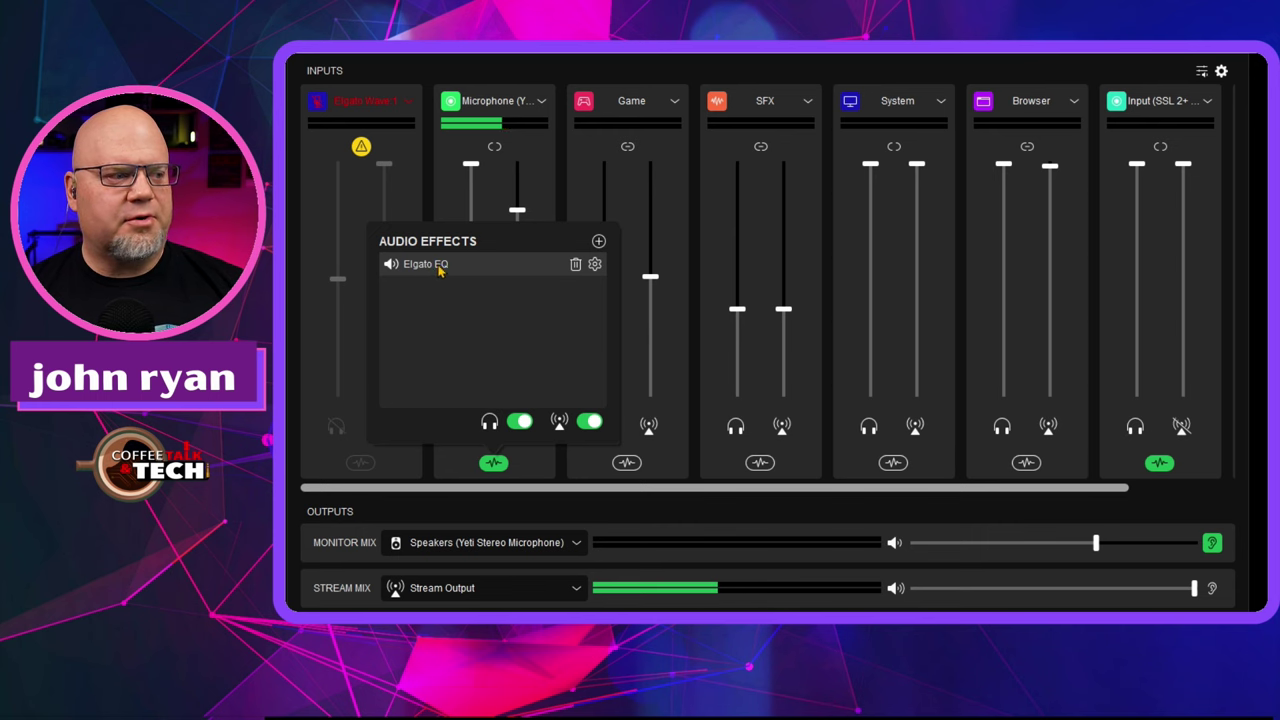
{"action": "left_click", "coordinate": [594, 264]}
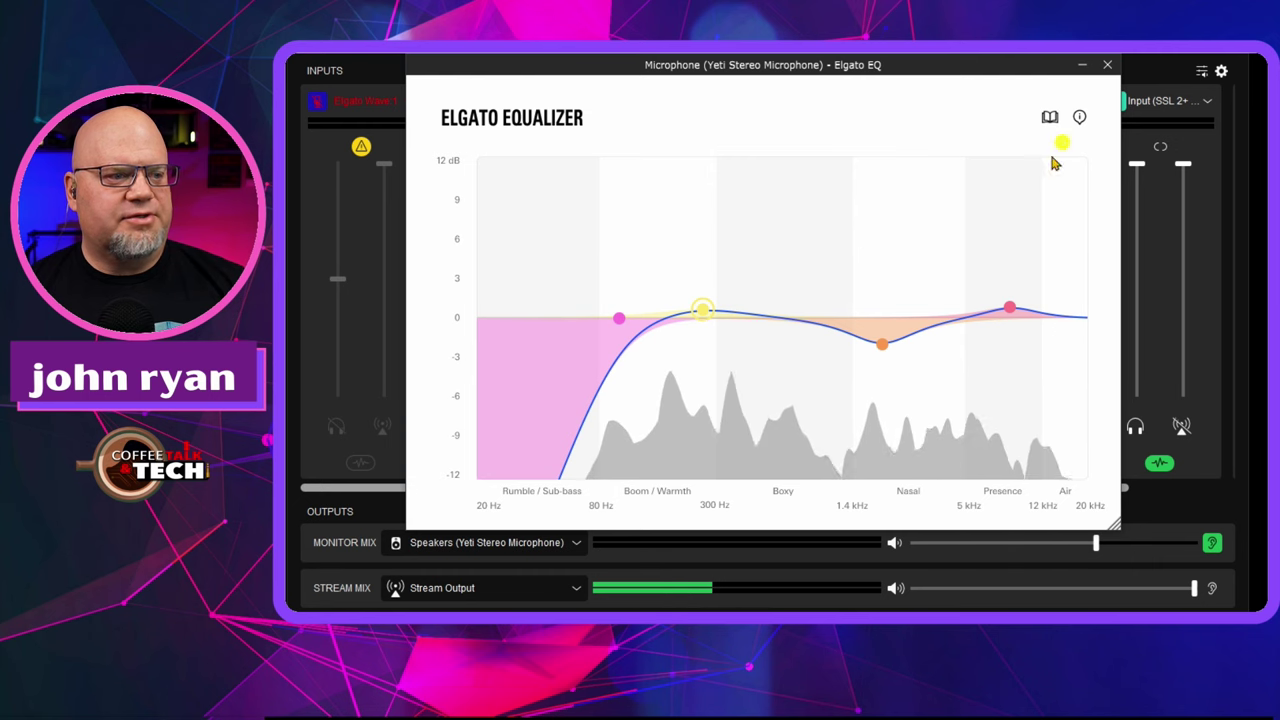
{"action": "left_click", "coordinate": [1107, 64]}
{"action": "left_click", "coordinate": [390, 265]}
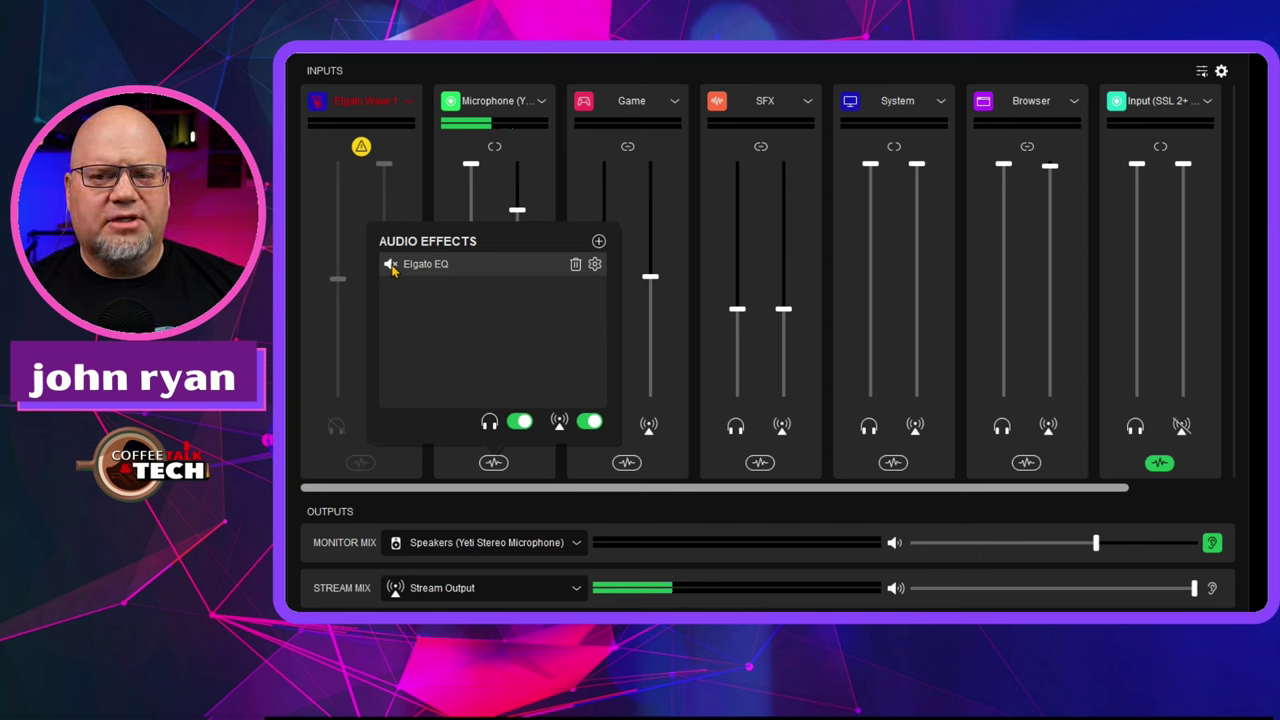
{"action": "left_click", "coordinate": [390, 265]}
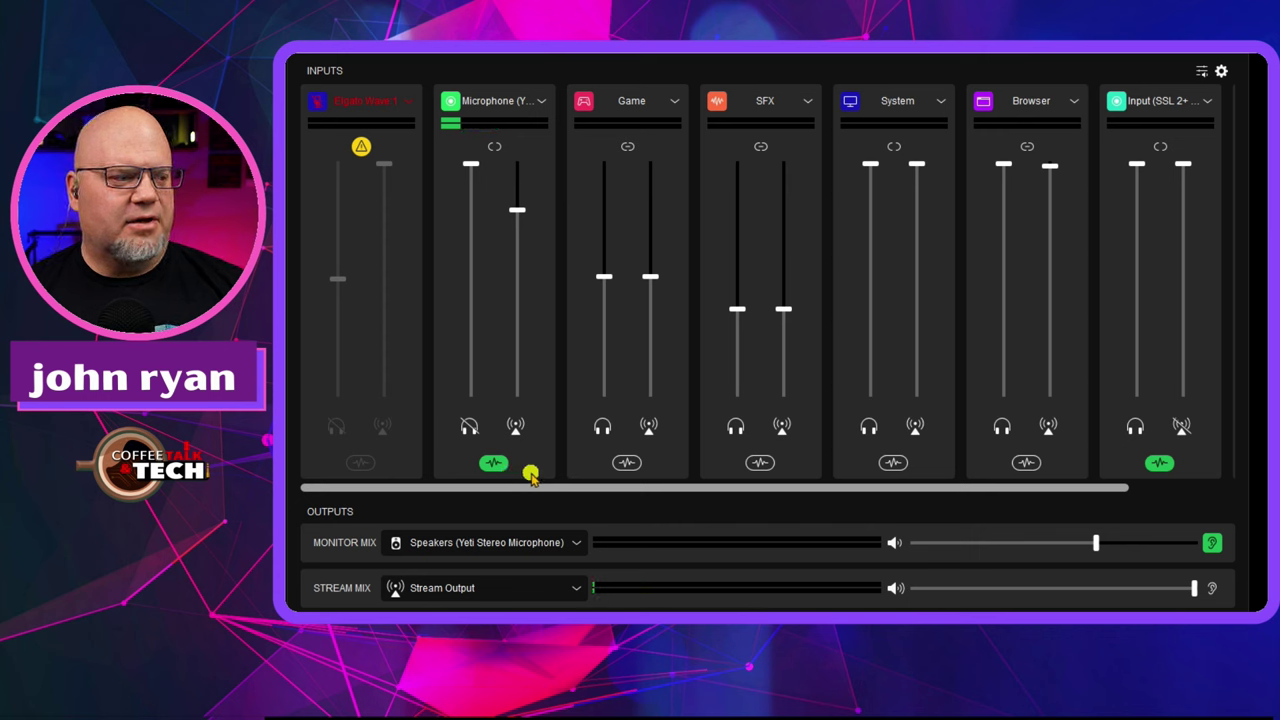
Step: Insert Thomas Mundt LoudMax on the microphone, with Out at -9.6 dB and Thresh at -11.9 dB
{"action": "mouse_move", "coordinate": [495, 465]}
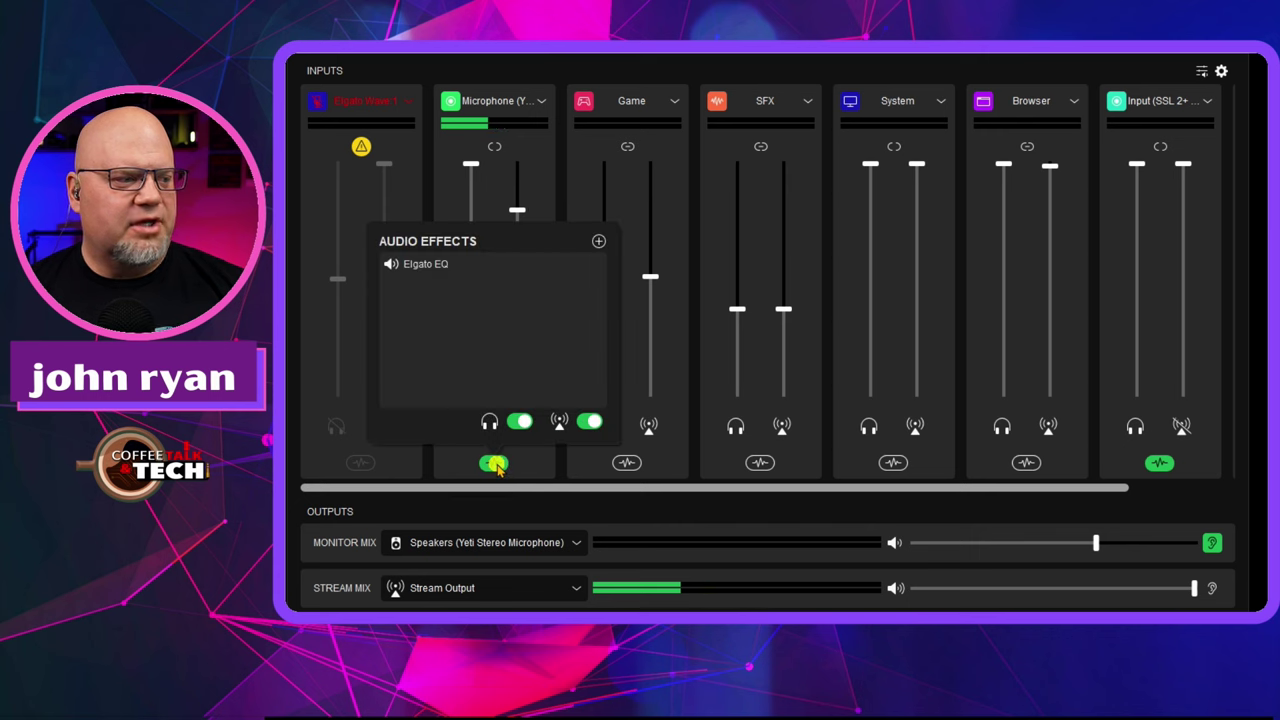
{"action": "left_click", "coordinate": [598, 241]}
{"action": "mouse_move", "coordinate": [700, 410]}
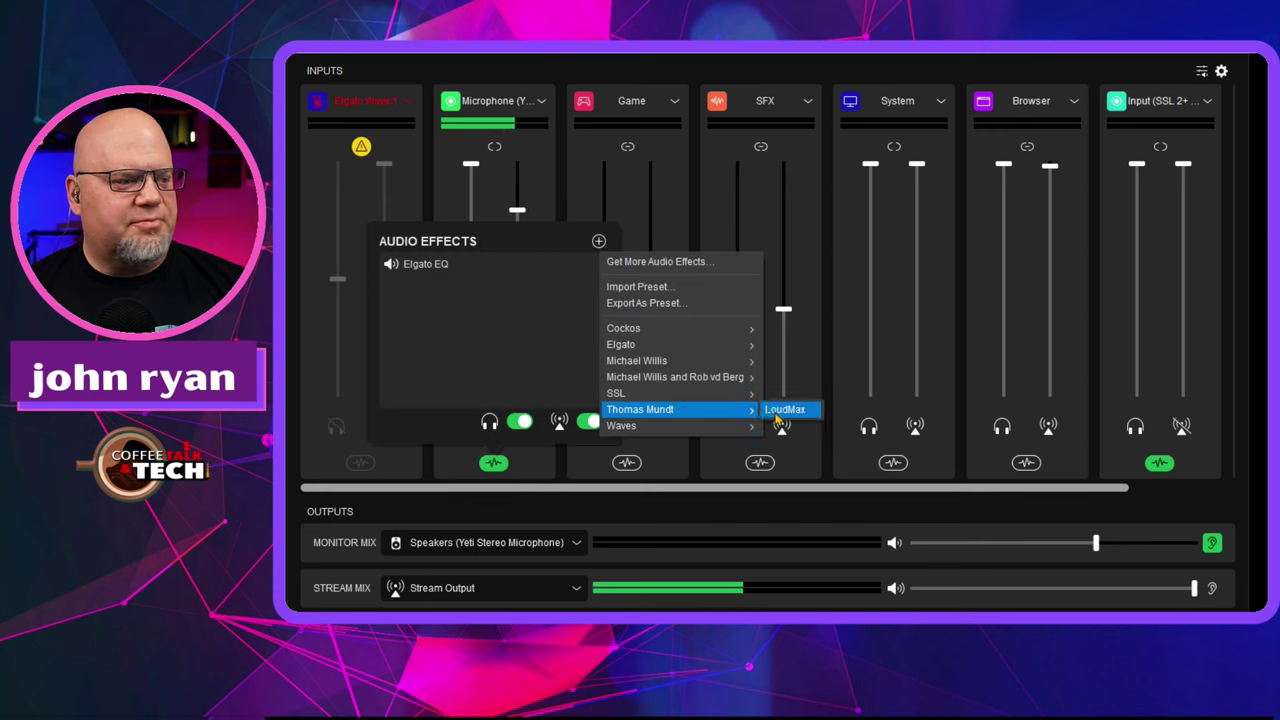
{"action": "left_click", "coordinate": [782, 410]}
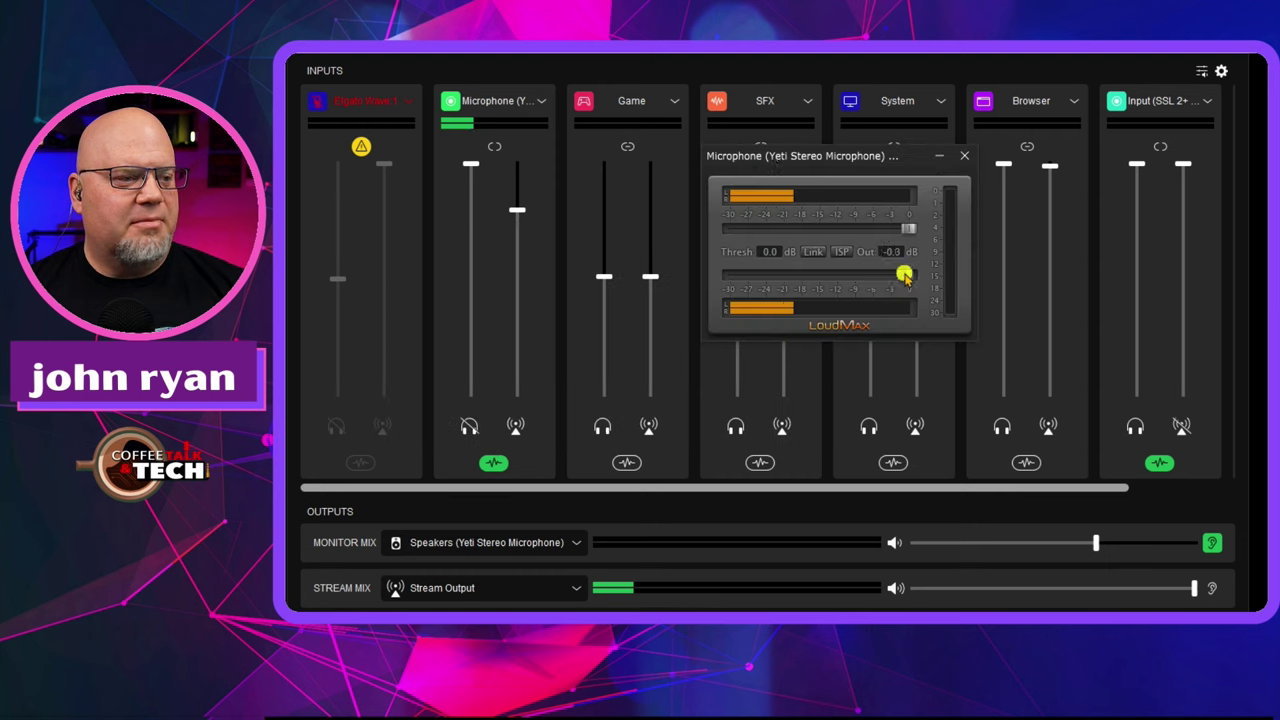
{"action": "left_click_drag", "start_coordinate": [857, 289], "coordinate": [854, 286]}
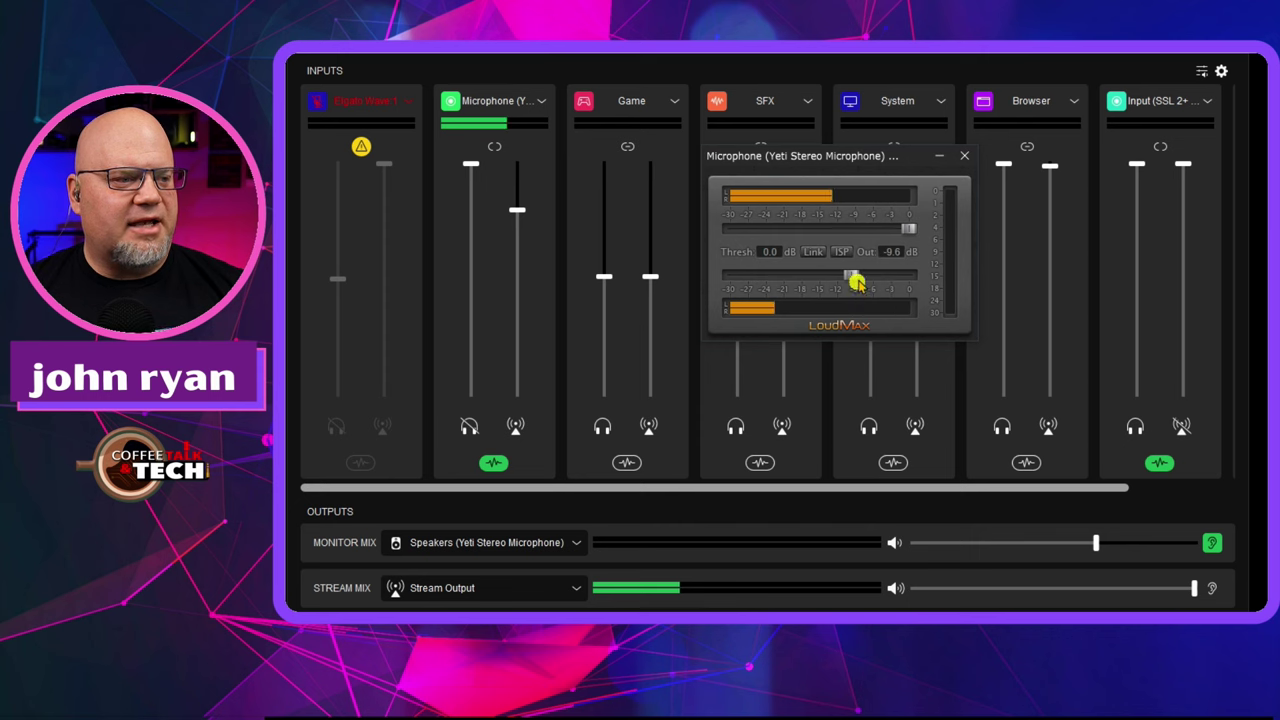
{"action": "left_click_drag", "start_coordinate": [909, 227], "coordinate": [831, 231]}
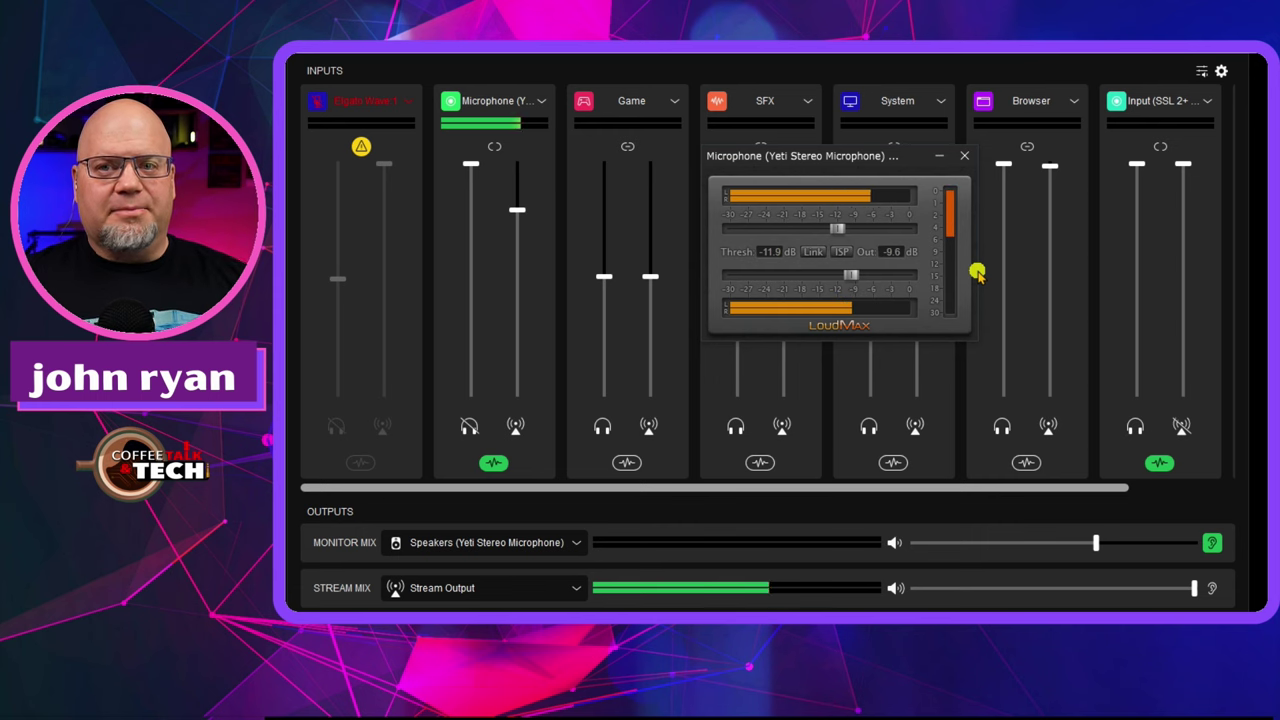
Step: Close the LoudMax plugin window to return to the microphone's Elgato EQ and LoudMax chain
{"action": "left_click", "coordinate": [964, 156]}
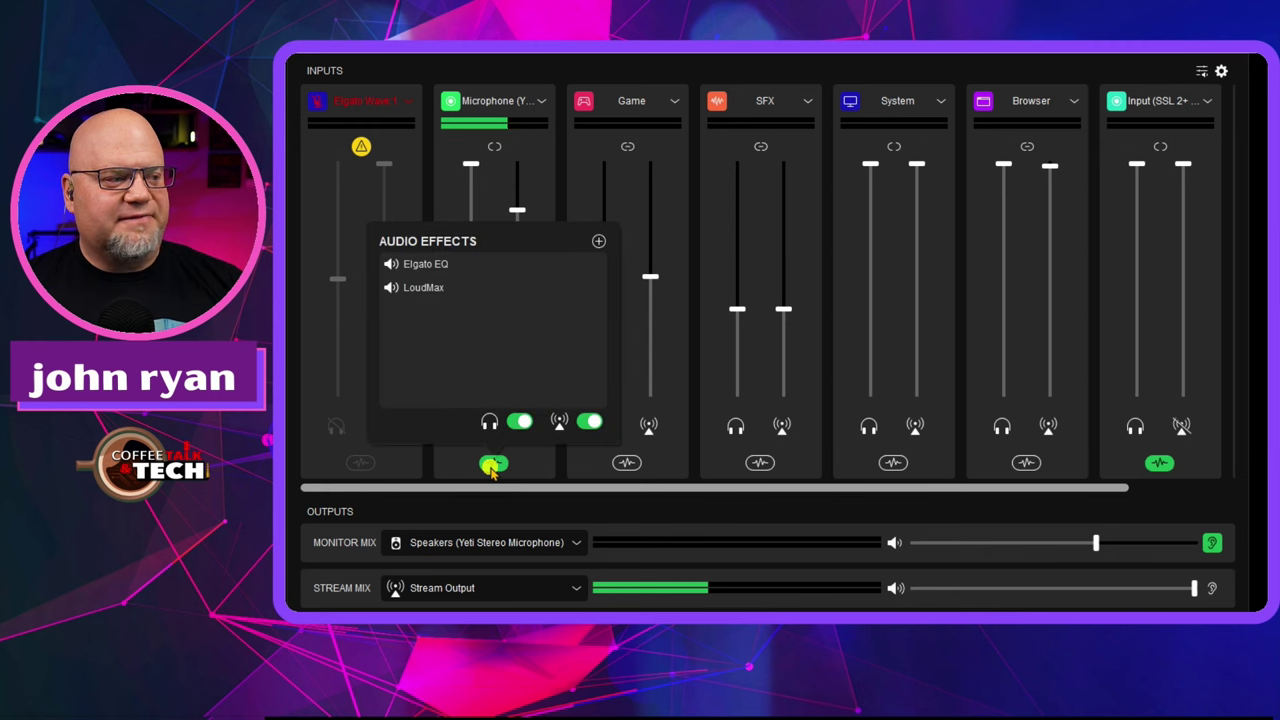
Step: Add Elgato Noise Removal from the Elgato effects to the microphone's chain
{"action": "left_click", "coordinate": [598, 242]}
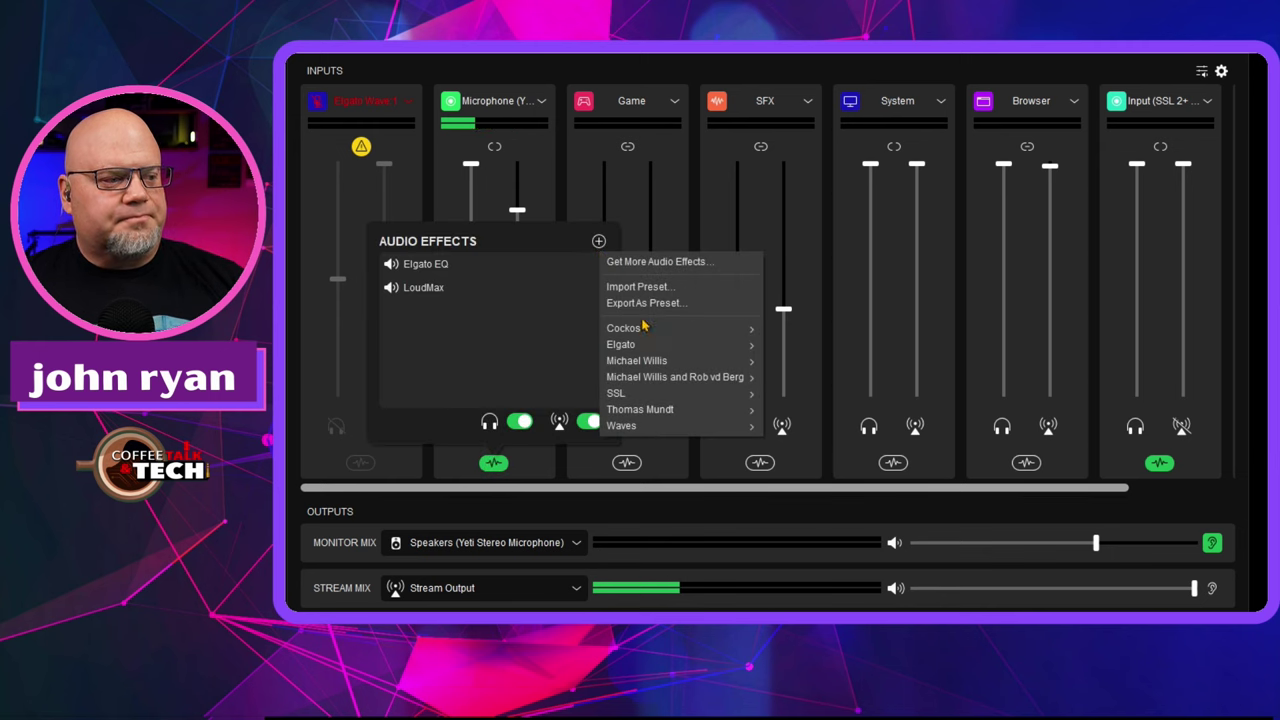
{"action": "mouse_move", "coordinate": [643, 348]}
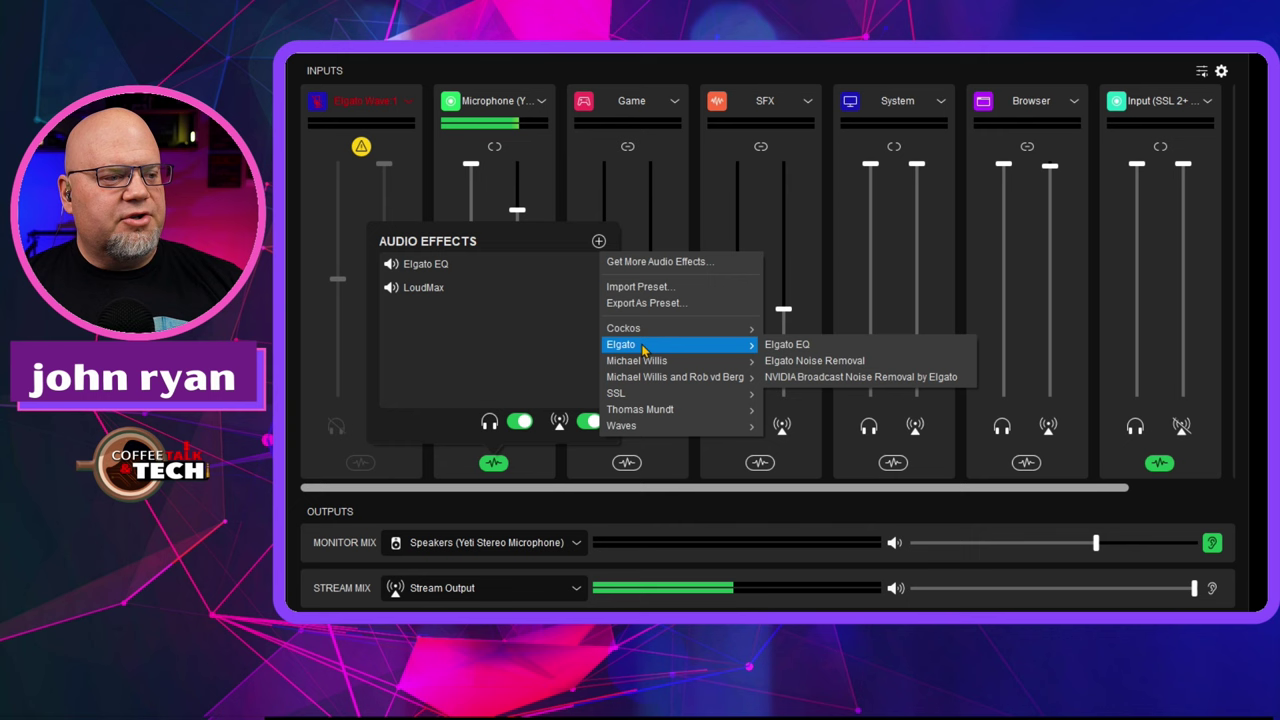
{"action": "left_click", "coordinate": [791, 362]}
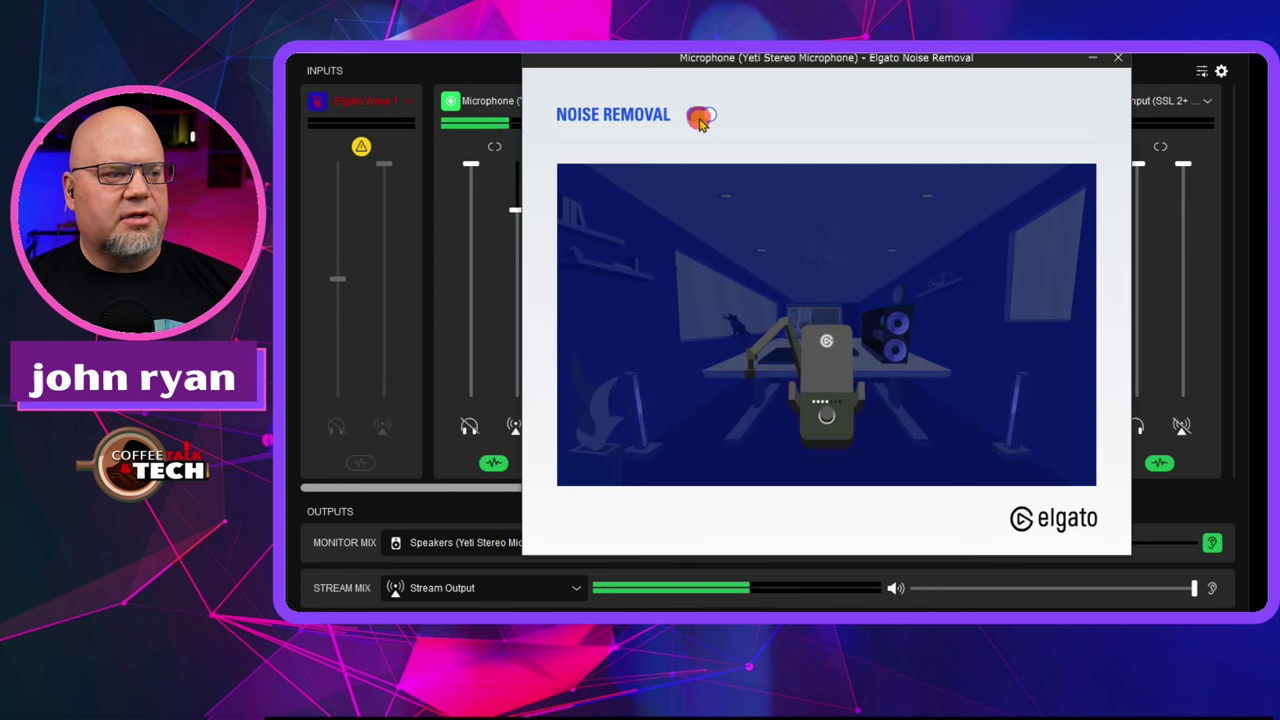
Step: Toggle Noise Removal off and on twice to compare, leaving it switched on
{"action": "left_click", "coordinate": [701, 117]}
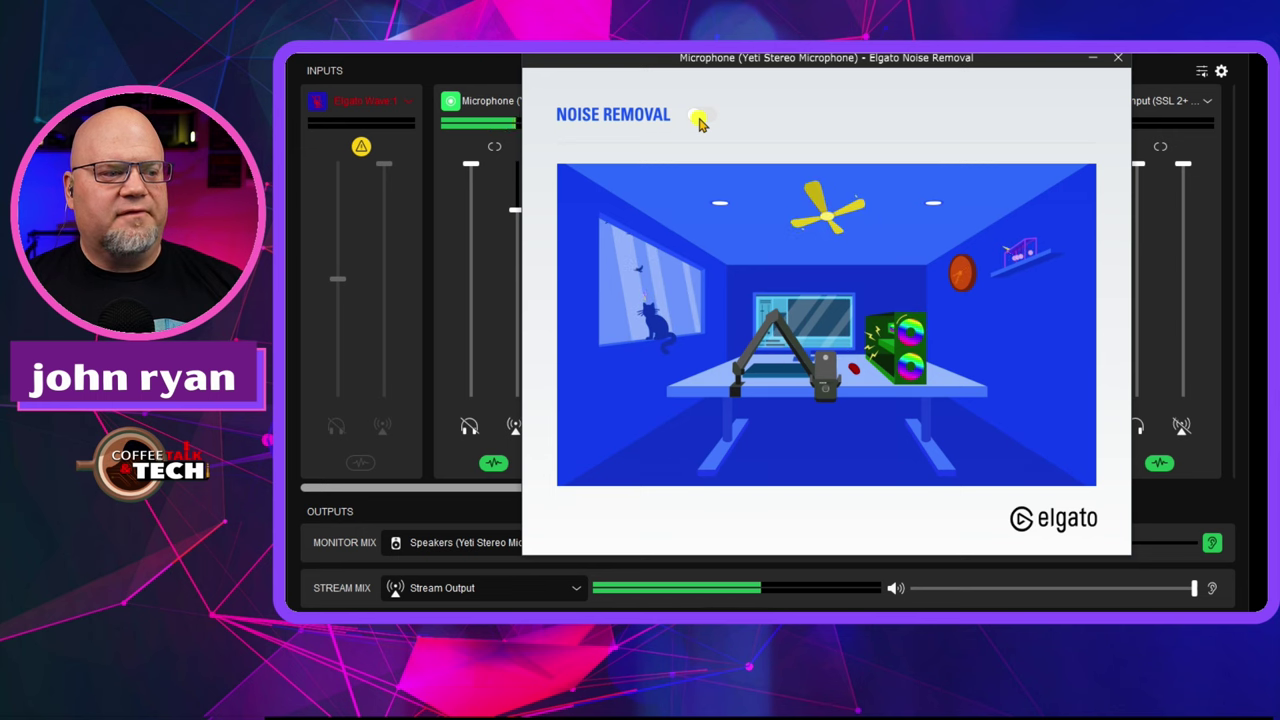
{"action": "left_click", "coordinate": [701, 117]}
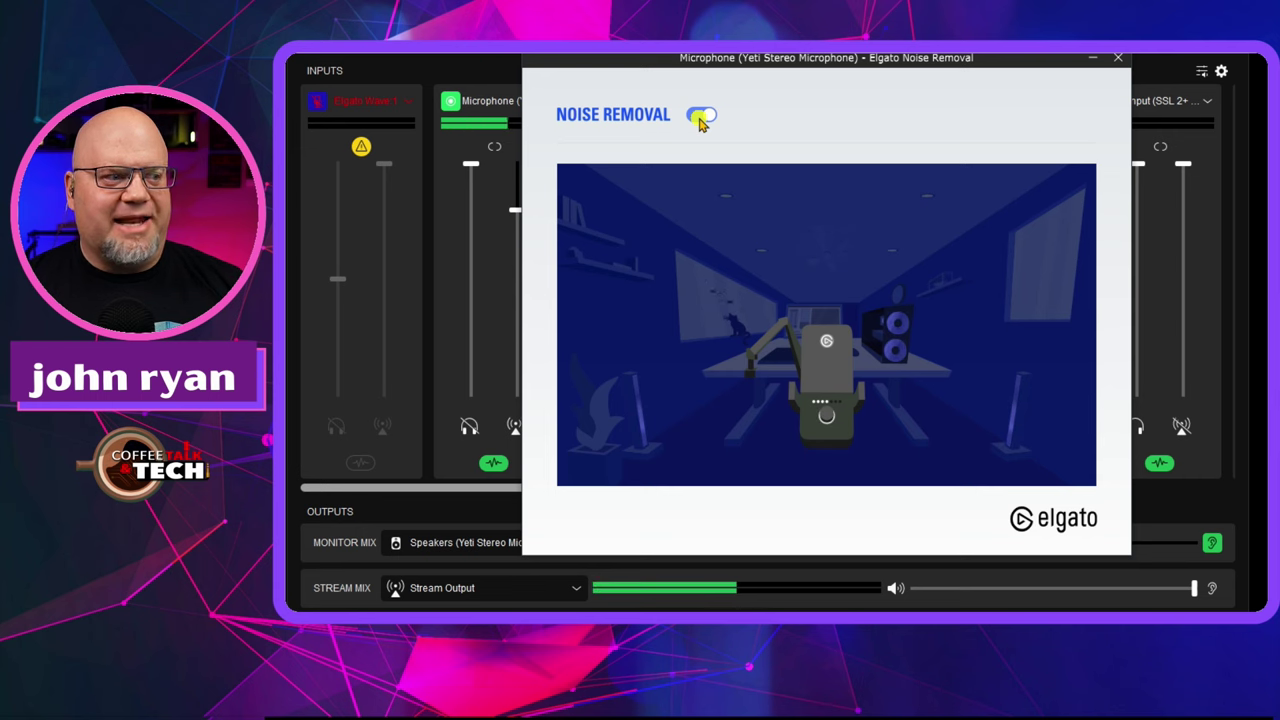
{"action": "left_click", "coordinate": [700, 116]}
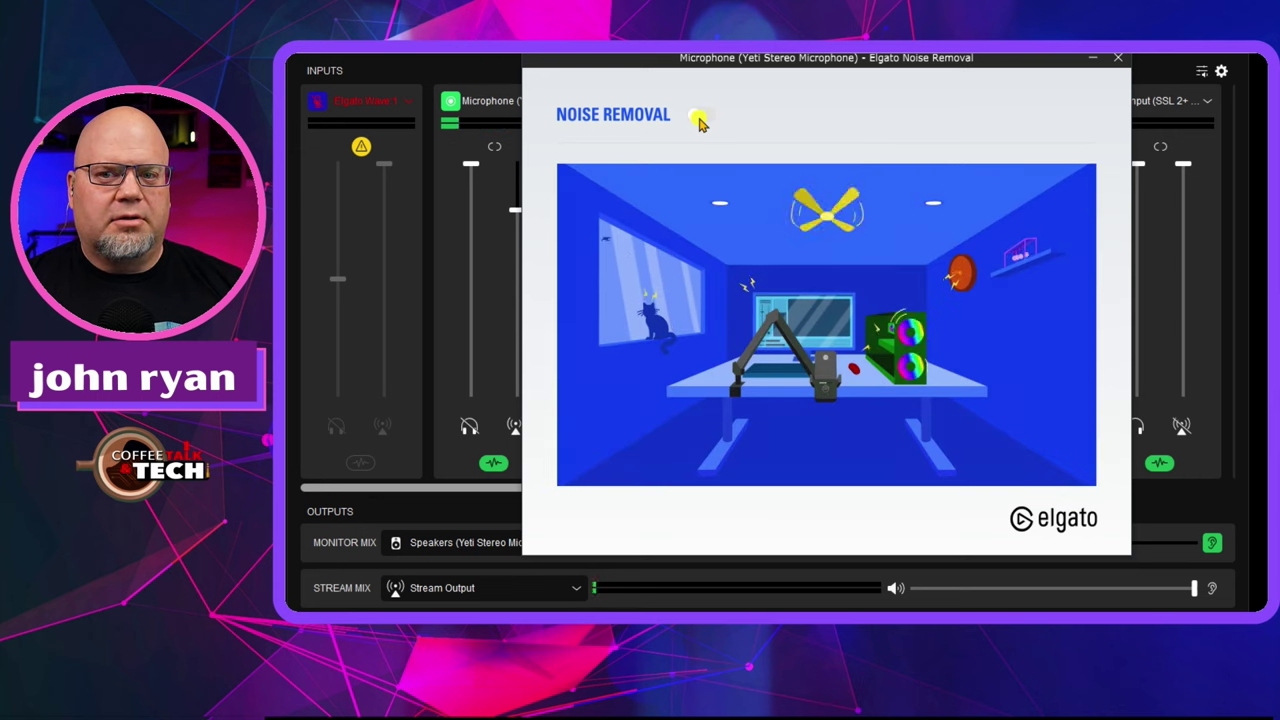
{"action": "left_click", "coordinate": [700, 117]}
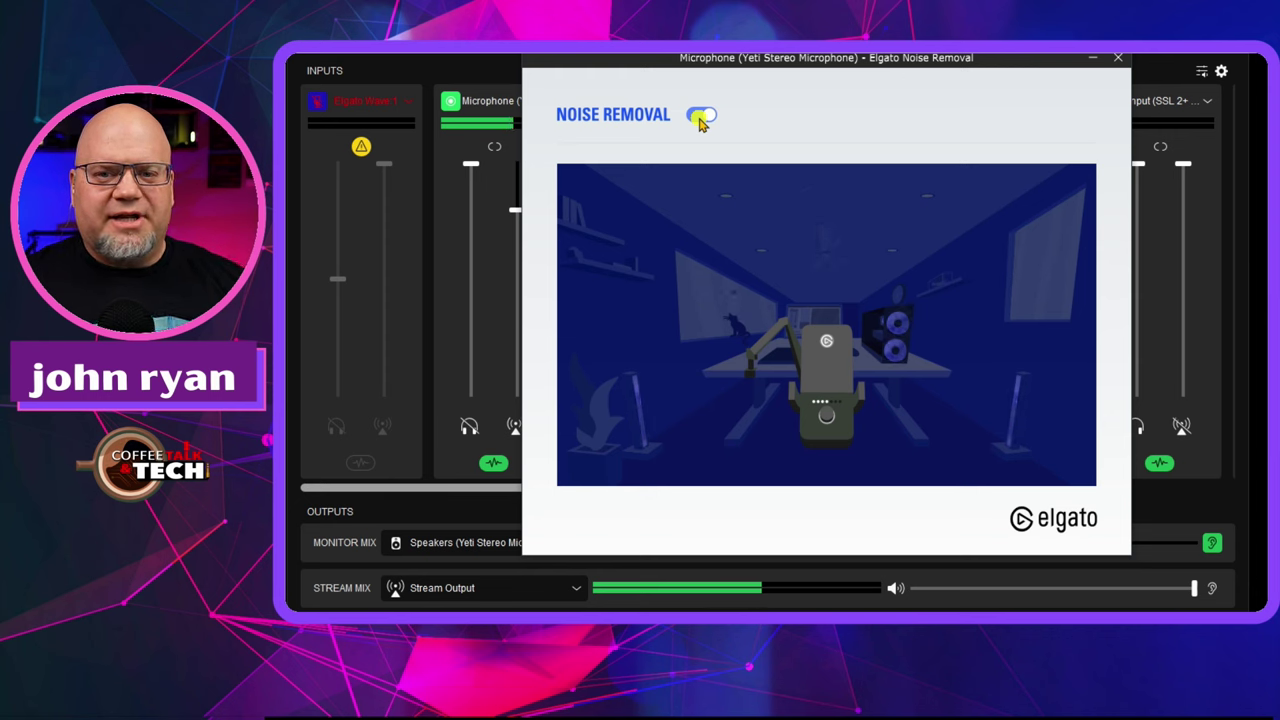
{"action": "left_click", "coordinate": [700, 116]}
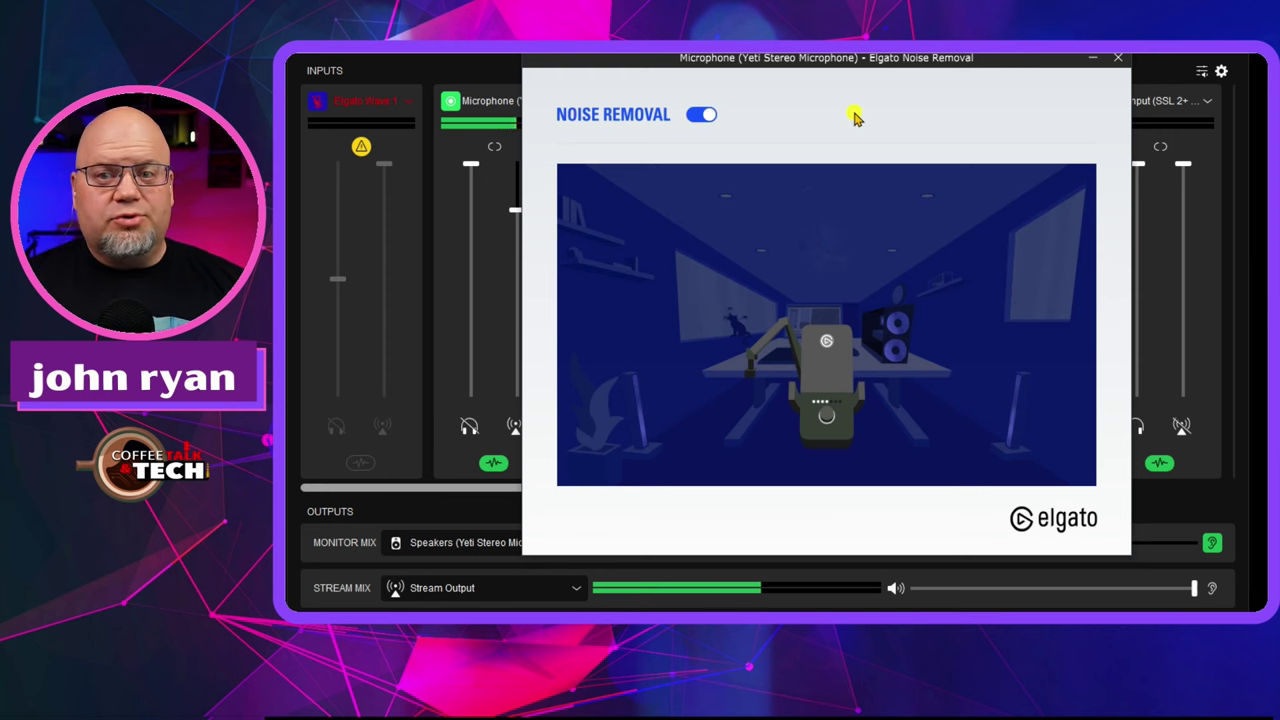